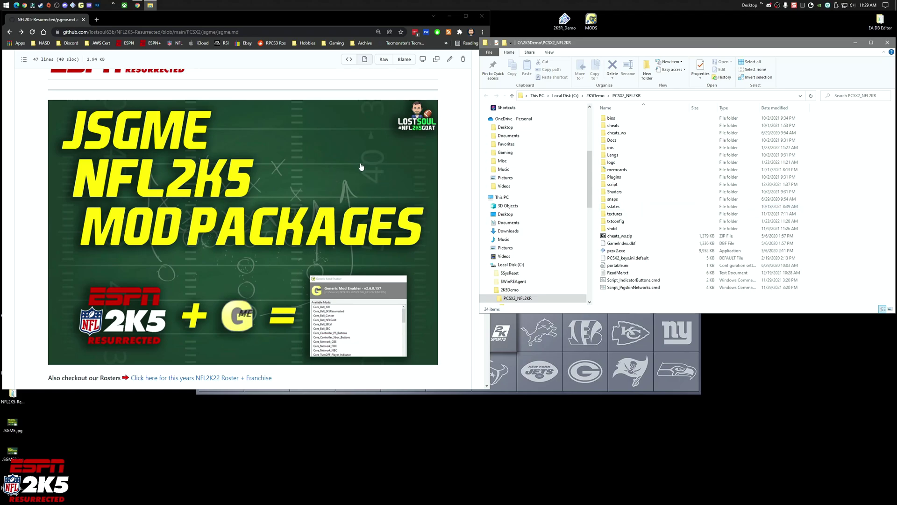
Step: Scroll the GitHub jsgme.md page to the Available MODS table listing JSGME.zip, CoreMODS.zip and SEC_Georgia_Alabama.zip
left_click(276, 162)
scroll(275, 162, "down", 8)
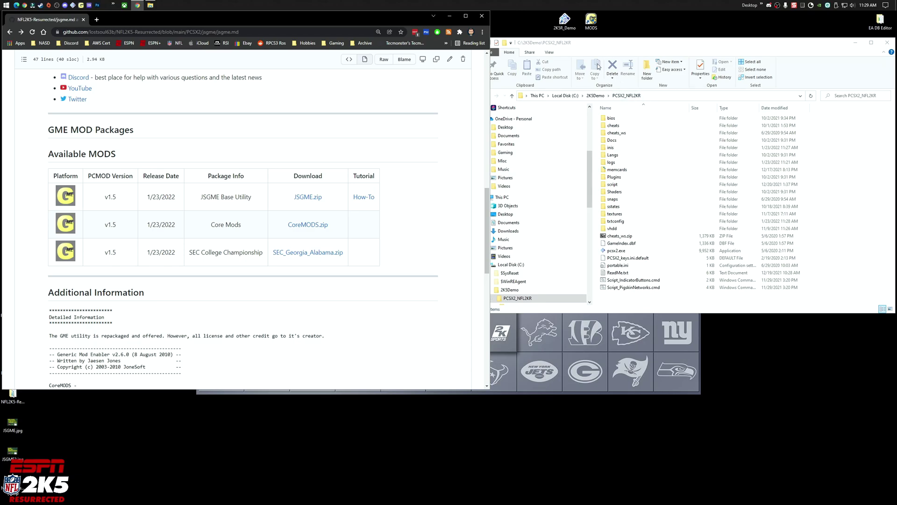
Step: Extract JSGME.zip with 7-Zip into a new JSGME folder in 2K5Demo and open it
left_click(595, 96)
left_click(655, 196)
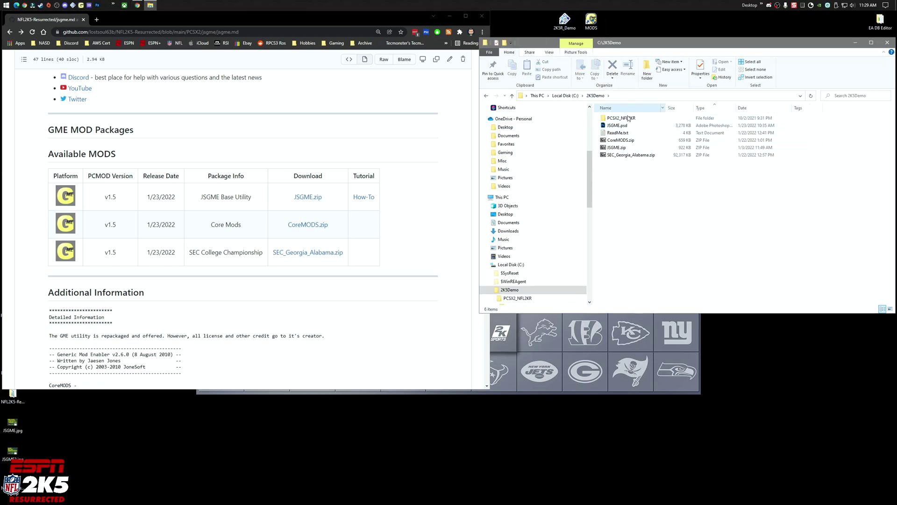
left_click(619, 149)
left_click_drag(619, 149, 631, 204)
mouse_move(647, 208)
left_click(727, 239)
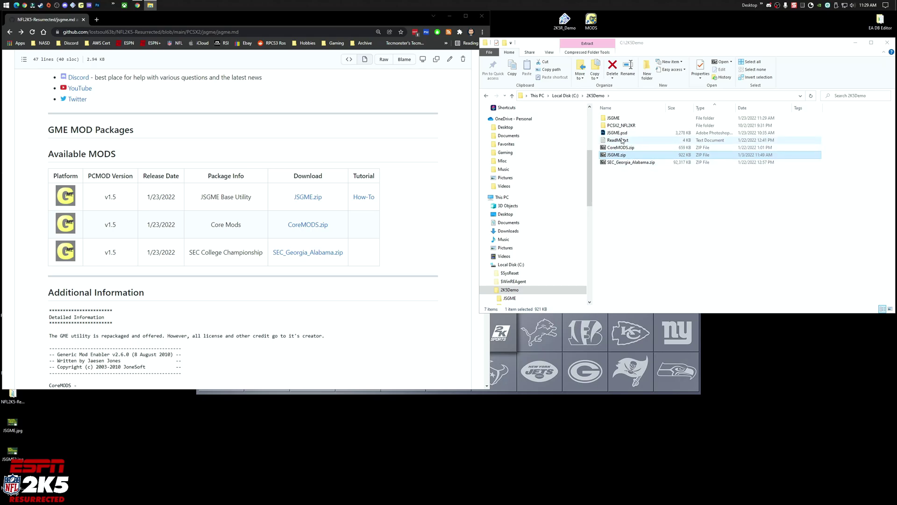
double_click(613, 118)
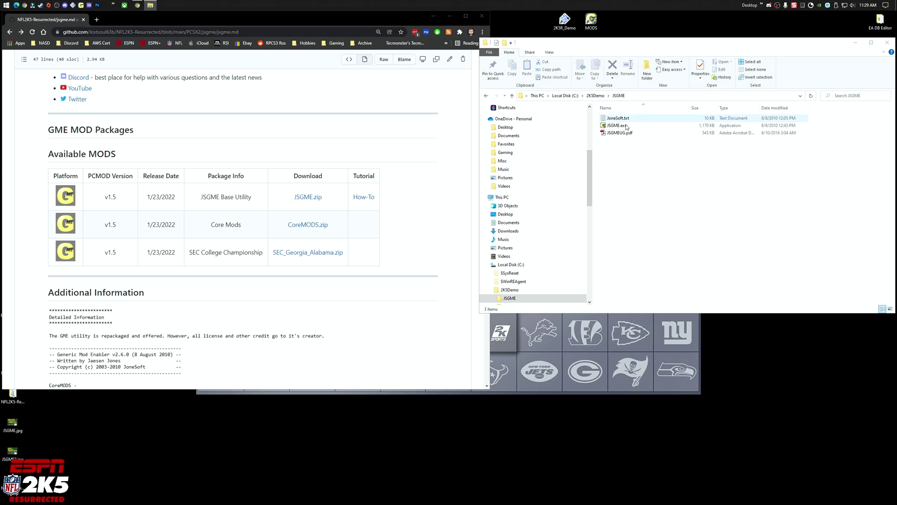
Step: Open 2K5Demo in a second window and snap both Explorer windows into right-side quarters beside the browser
key("alt+Up")
key("alt+Up")
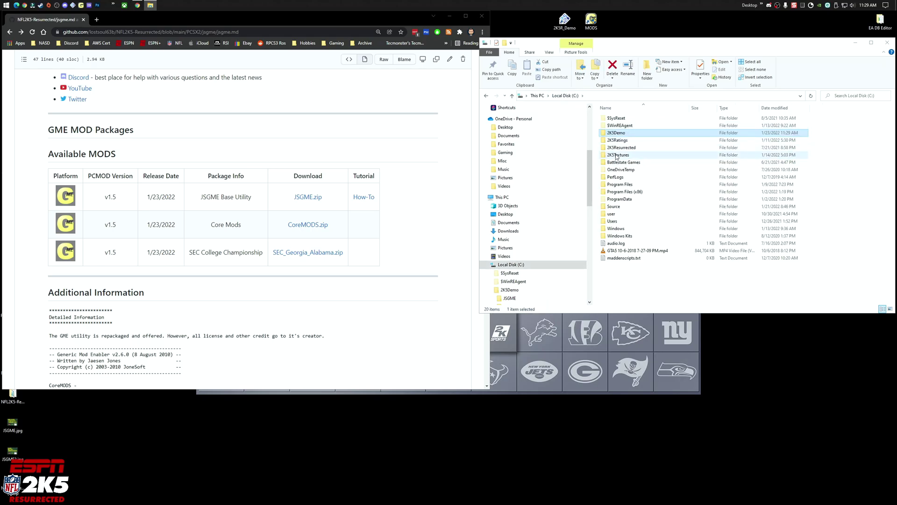
right_click(616, 133)
left_click(631, 146)
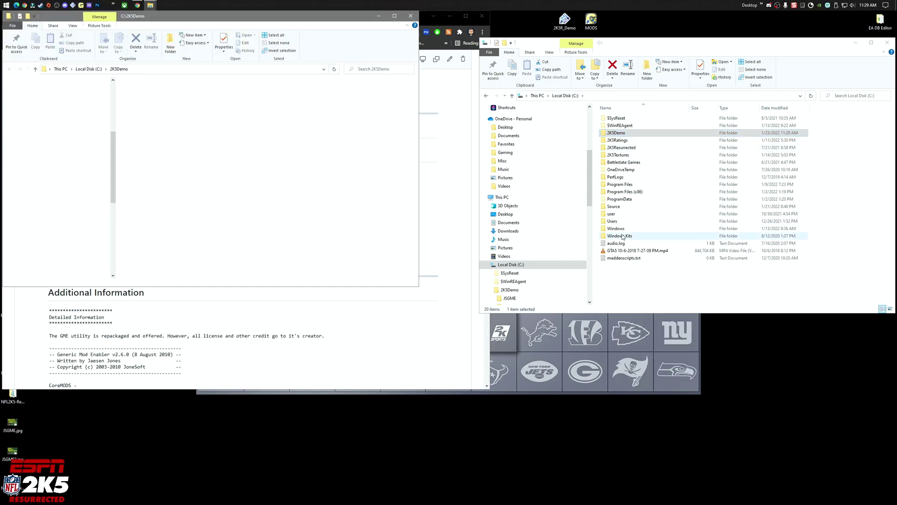
key("super+Right")
key("super+Down")
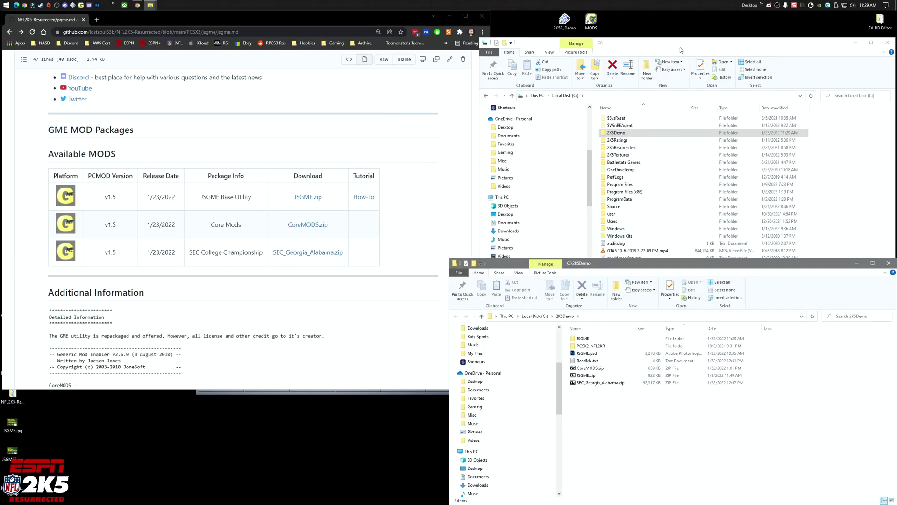
key("super+Right")
key("super+Up")
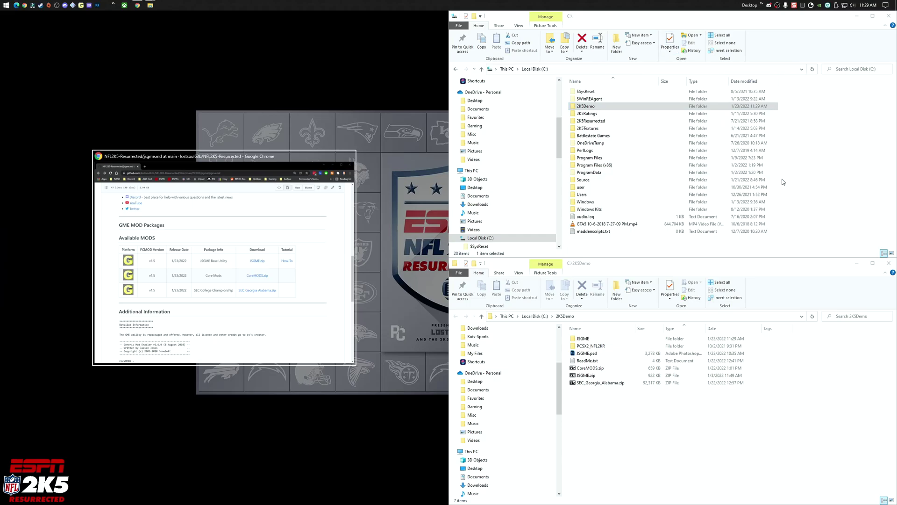
key("Return")
Step: Show PCSX2_NFL2KR in the top window and JSGME below, then move JSGME.exe into PCSX2_NFL2KR
double_click(588, 106)
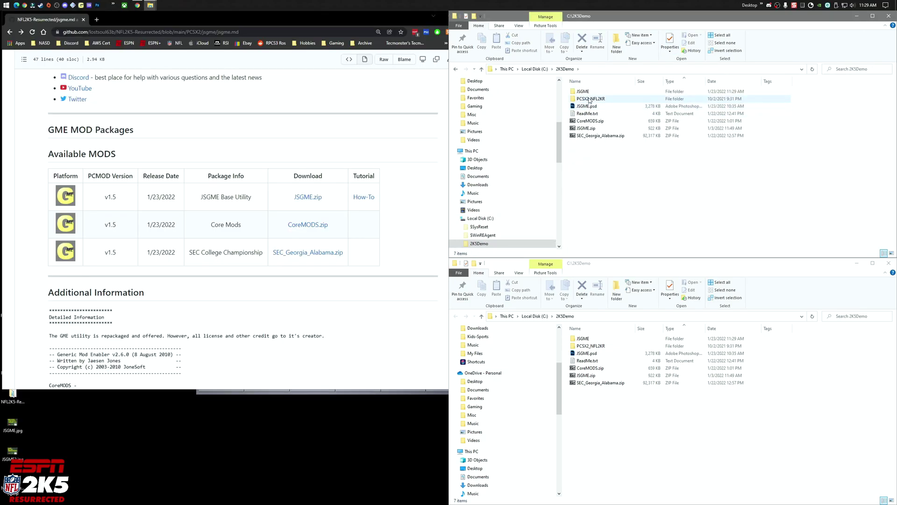
double_click(590, 99)
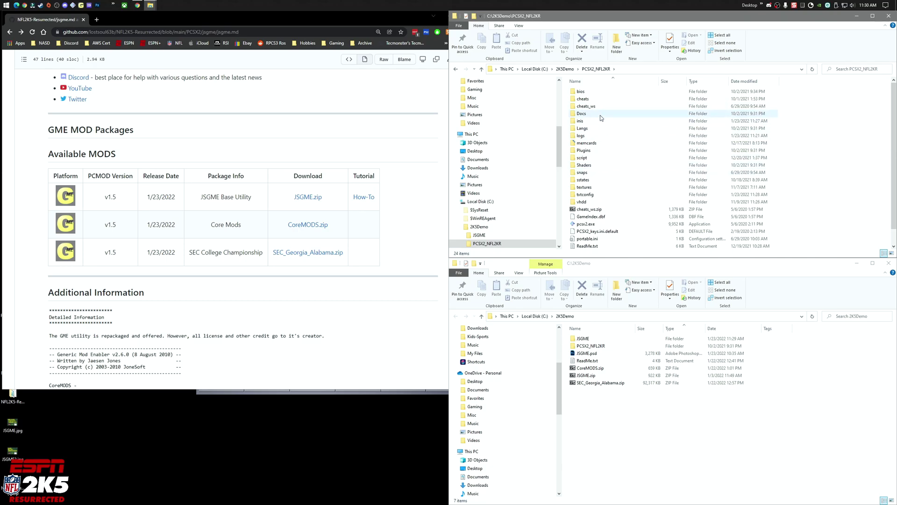
scroll(584, 168, "down", 1)
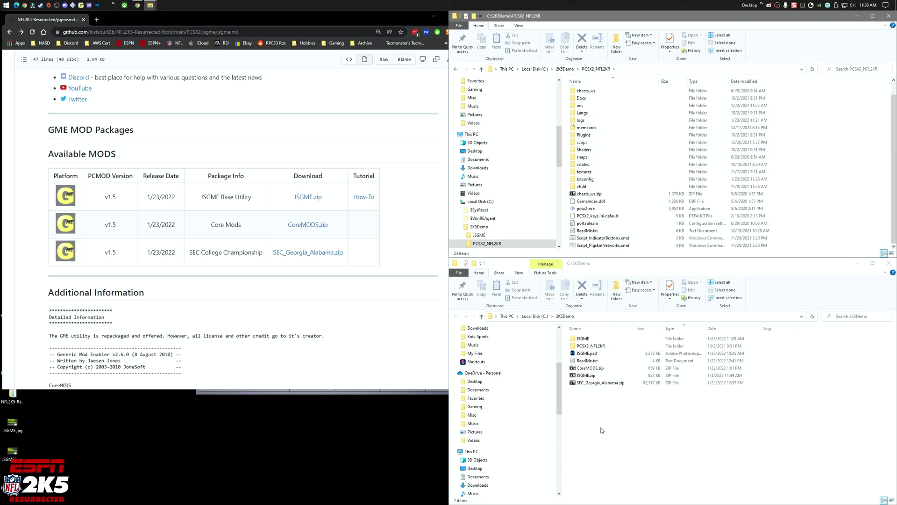
double_click(601, 339)
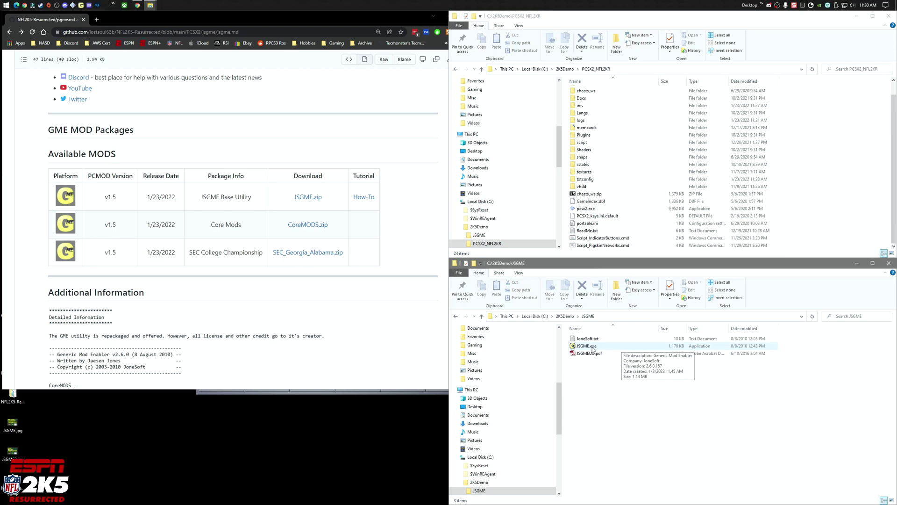
left_click_drag(592, 349, 834, 196)
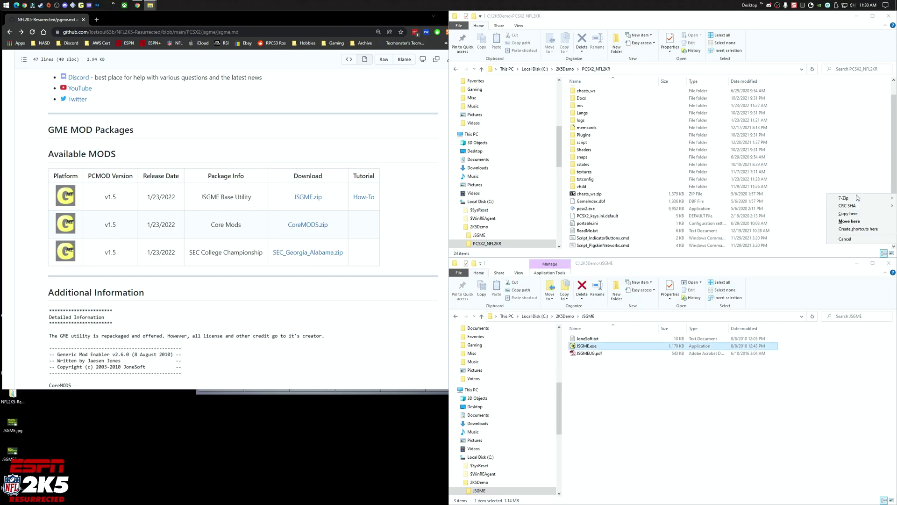
left_click(847, 222)
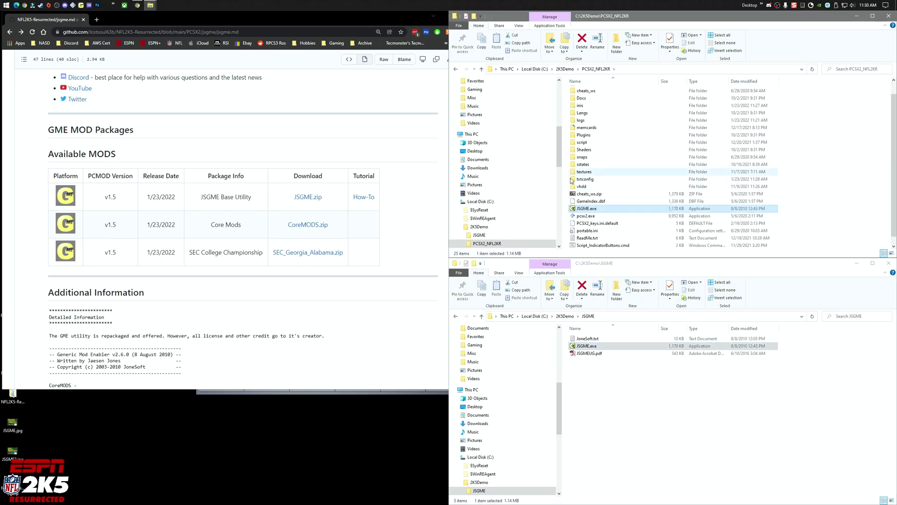
Step: Run JSGME.exe once to accept the default MODS folder, close it, and open MODS showing !BACKUP and !INSTLOGS
double_click(592, 209)
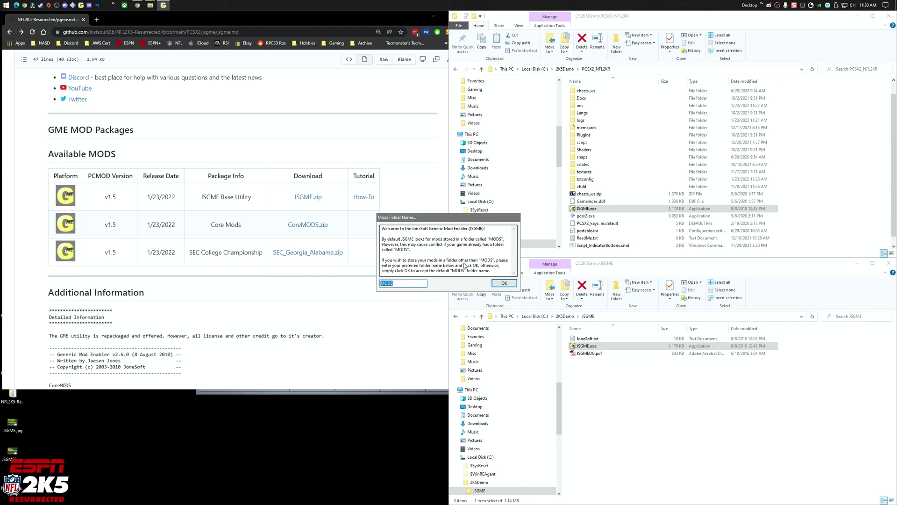
left_click(504, 284)
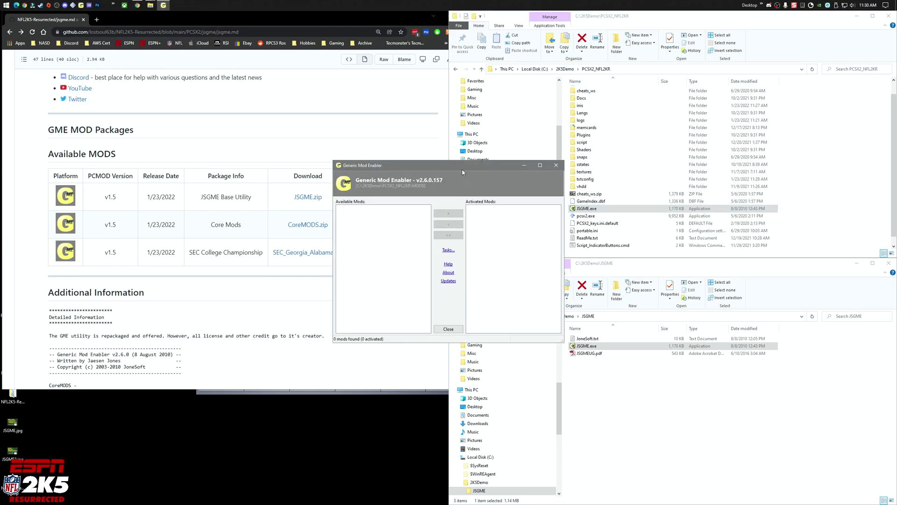
left_click_drag(463, 172, 268, 154)
left_click_drag(367, 321, 462, 352)
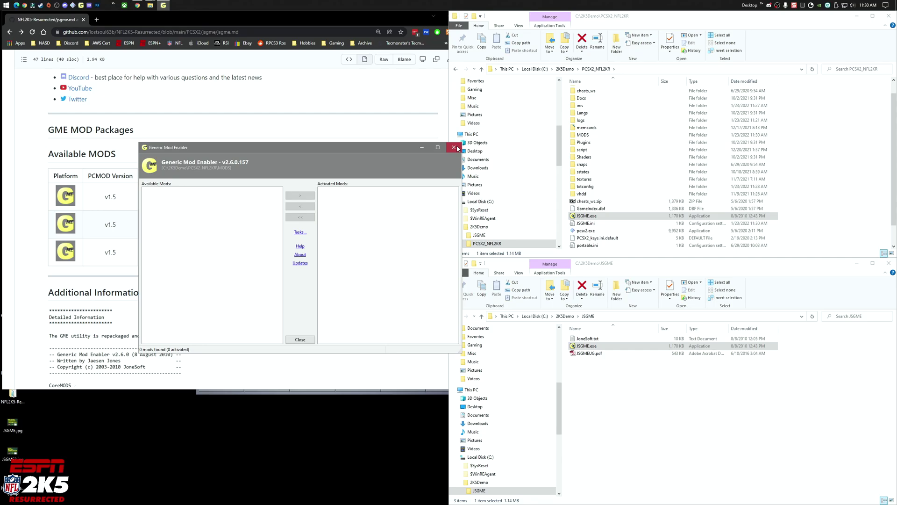
left_click(453, 149)
double_click(584, 135)
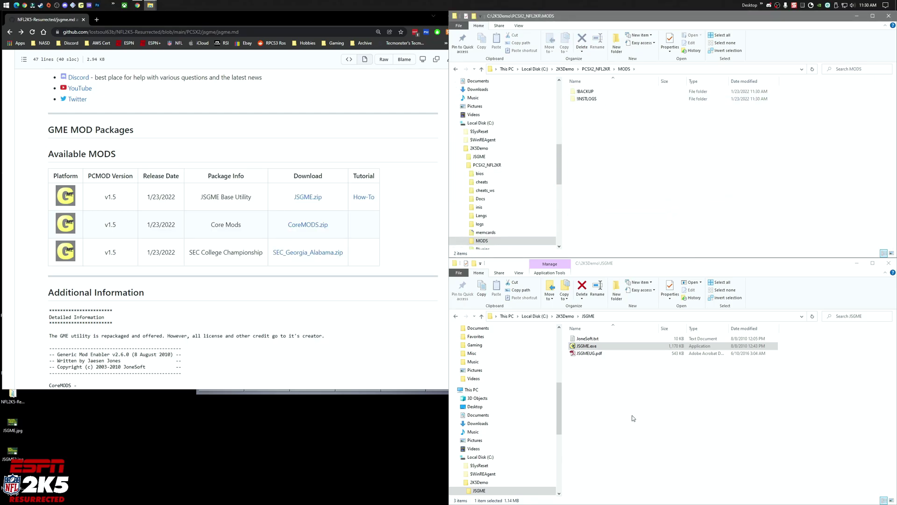
Step: Delete the leftover JSGME folder and extract CoreMODS.zip with 7-Zip into a CoreMODS folder
left_click(565, 316)
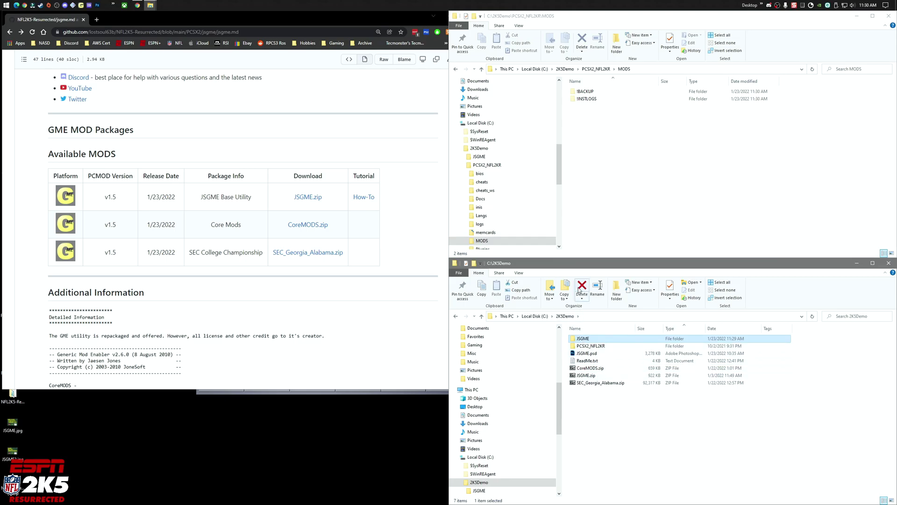
left_click(581, 287)
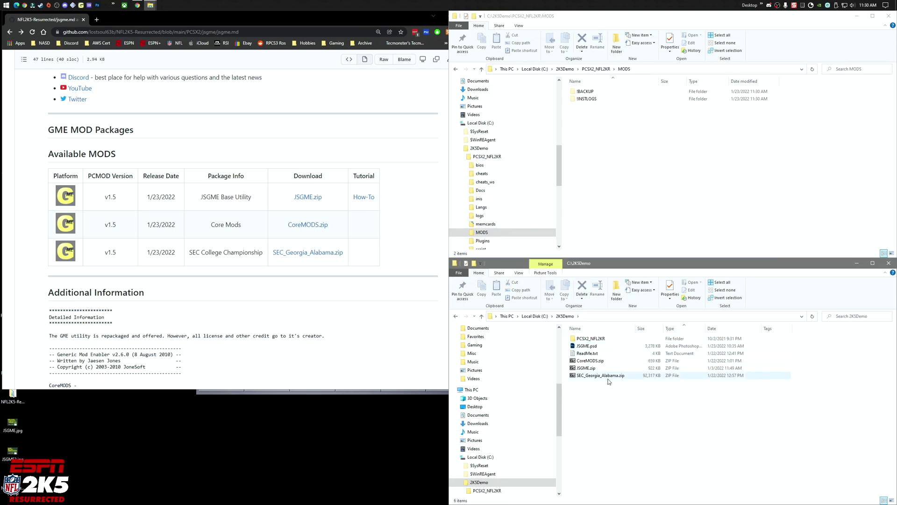
left_click_drag(599, 364, 612, 423)
mouse_move(678, 428)
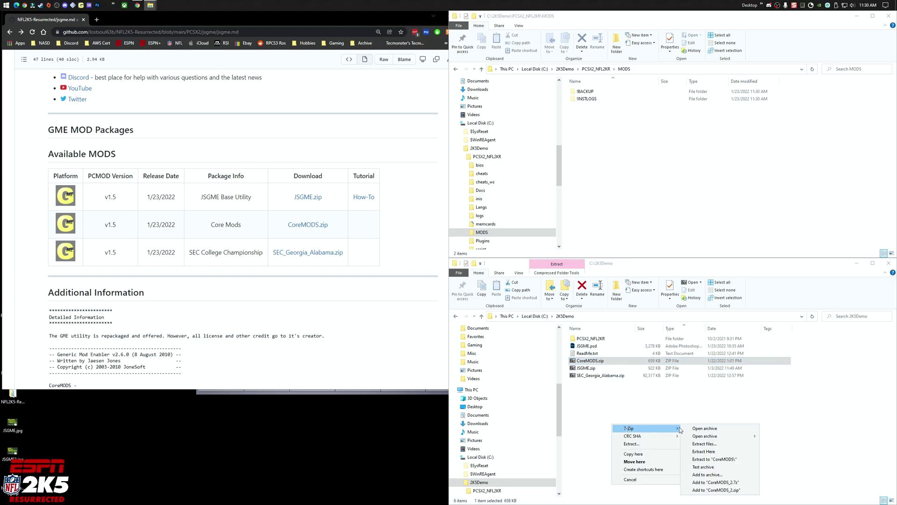
left_click(715, 459)
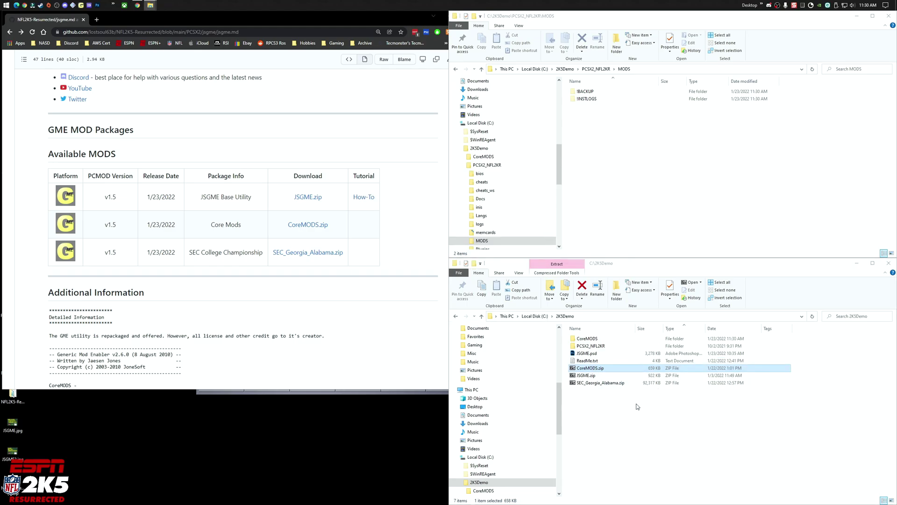
double_click(592, 339)
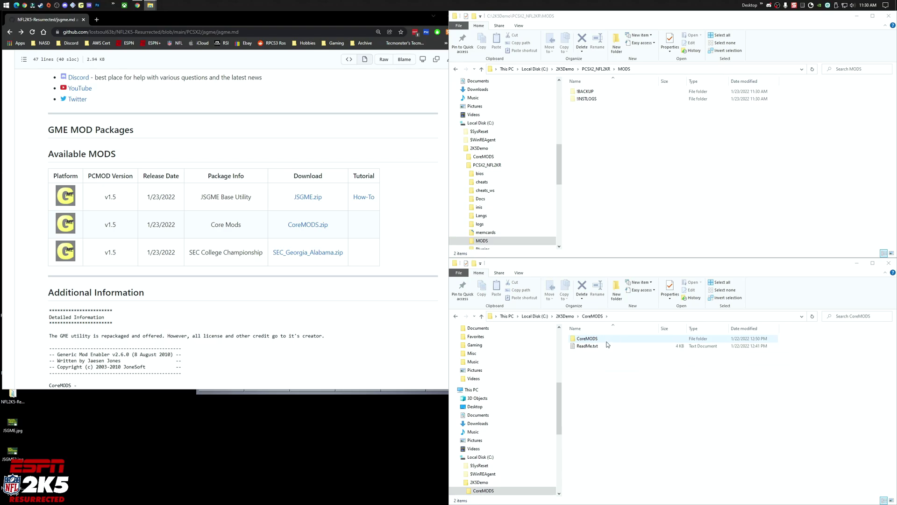
Step: Read through the CoreMODS ReadMe.txt install notes in Notepad, then close it
double_click(587, 346)
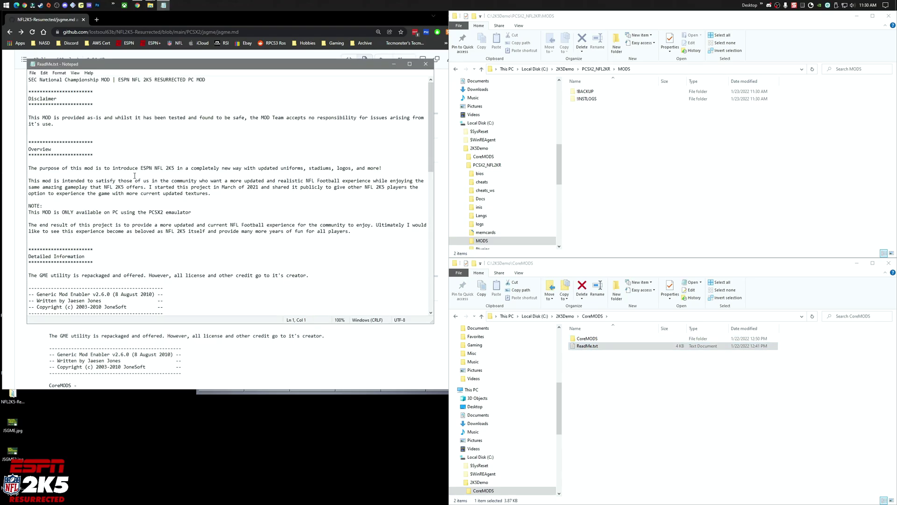
scroll(134, 176, "down", 11)
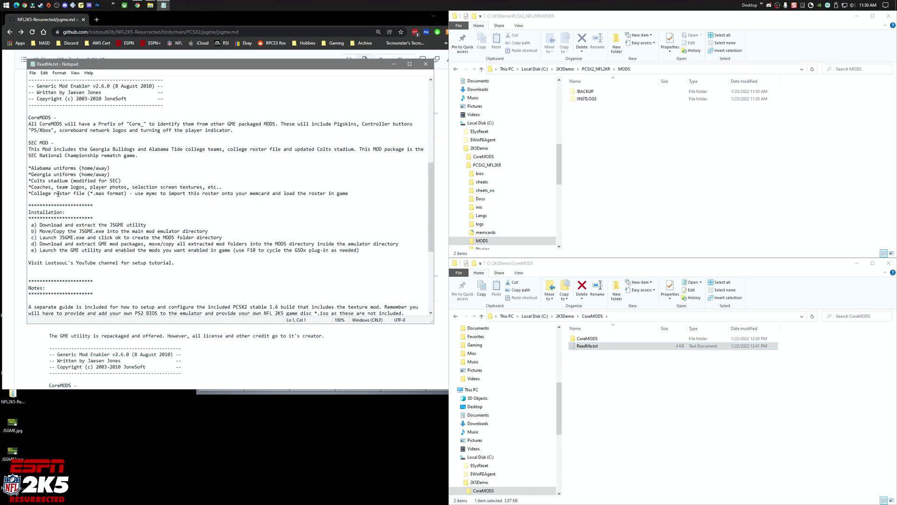
scroll(60, 187, "up", 4)
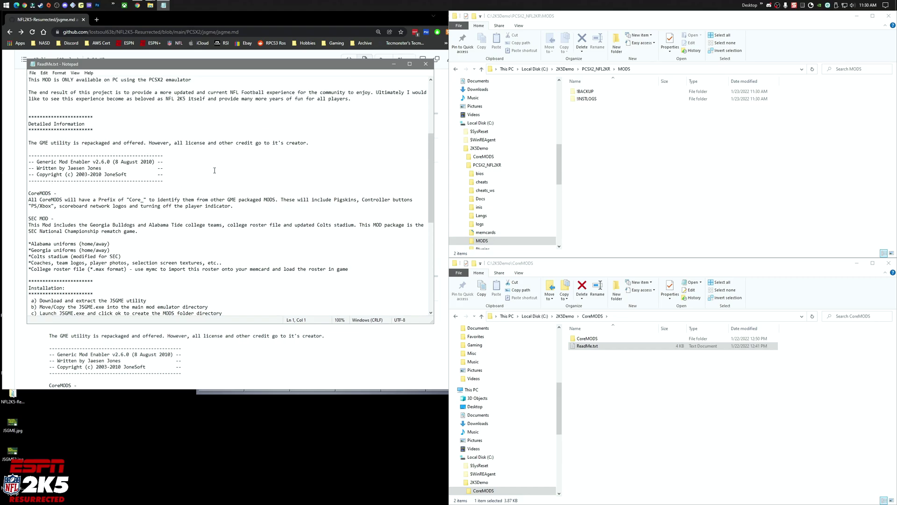
left_click(426, 63)
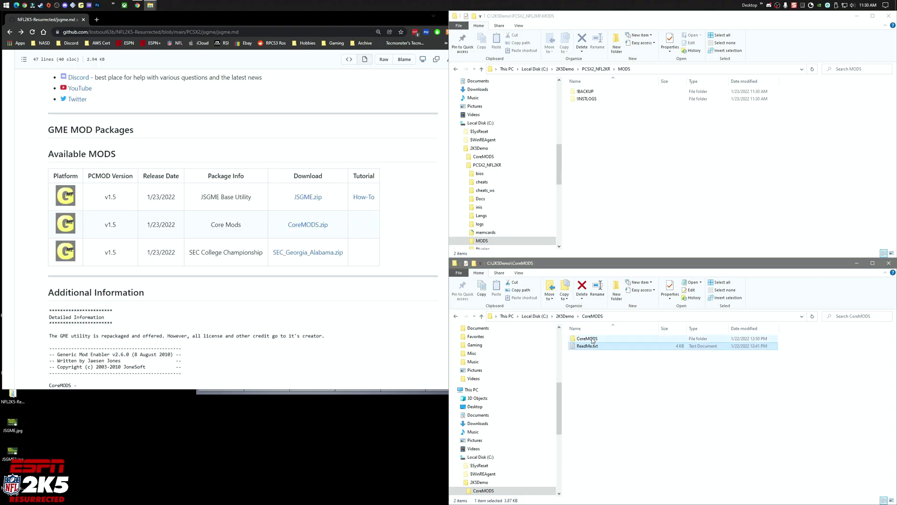
Step: Select all 11 Core_ folders inside CoreMODS\CoreMODS and move them into the MODS folder
double_click(593, 339)
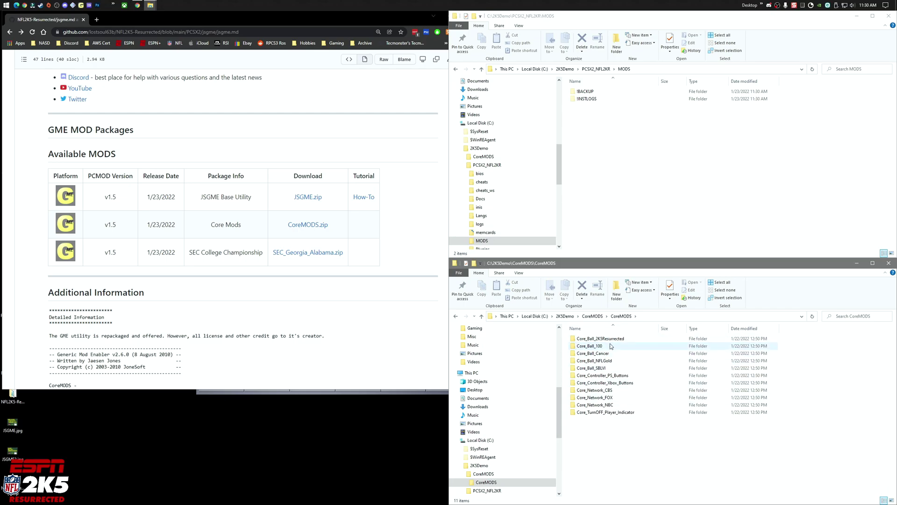
left_click_drag(672, 437, 626, 174)
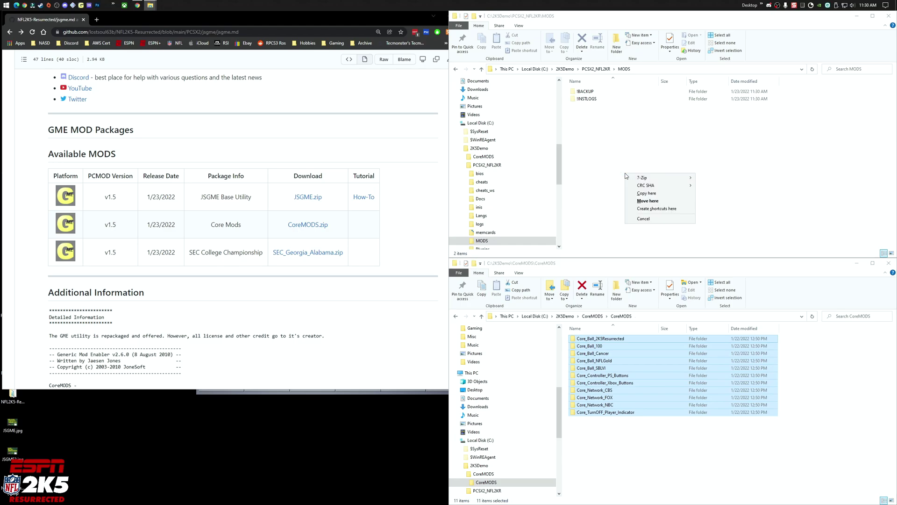
left_click(657, 201)
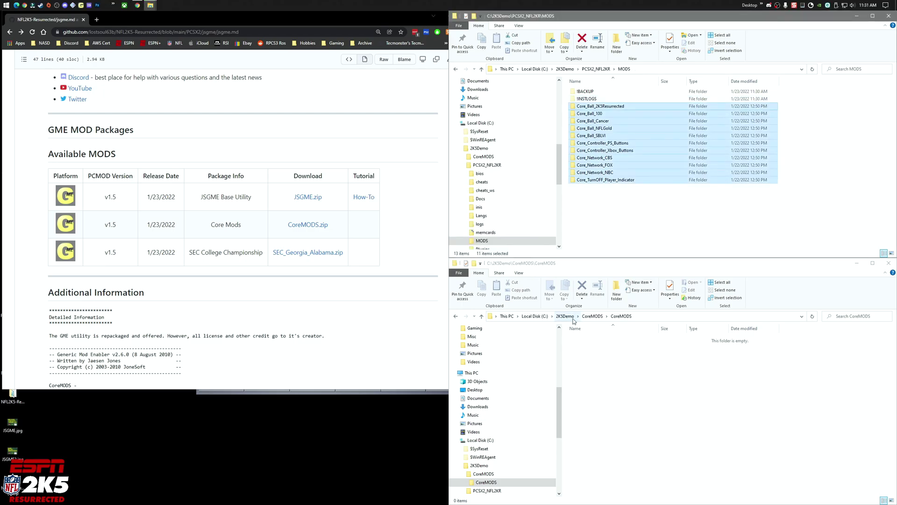
left_click(565, 316)
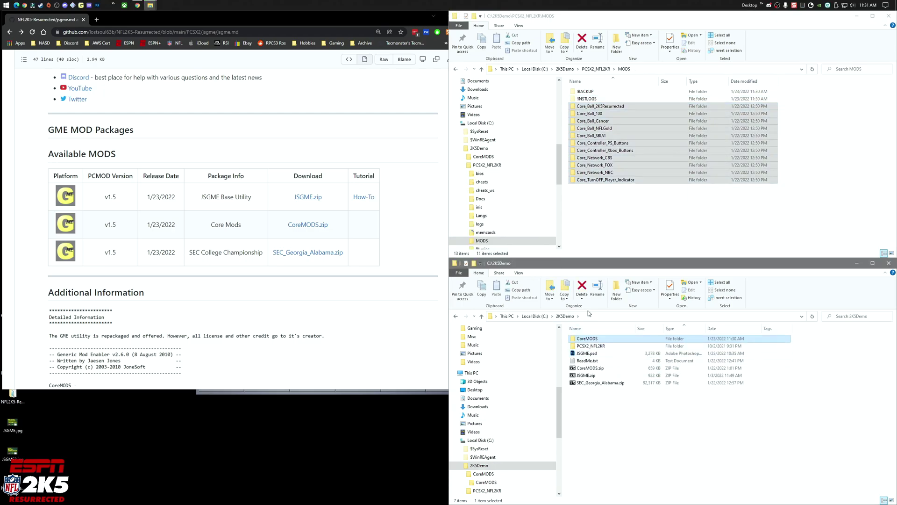
Step: Delete the empty CoreMODS folder and extract SEC_Georgia_Alabama.zip into its own SEC_Georgia_Alabama folder
left_click(581, 287)
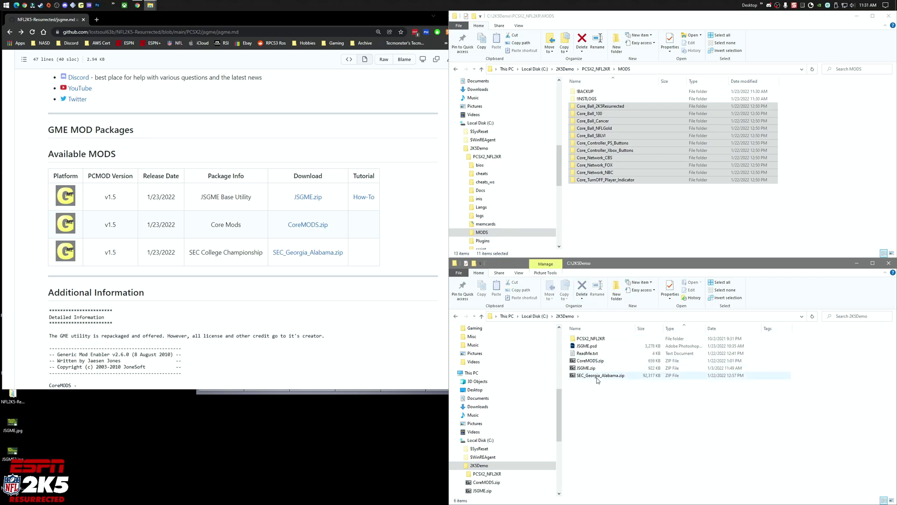
left_click_drag(590, 376, 610, 414)
mouse_move(632, 419)
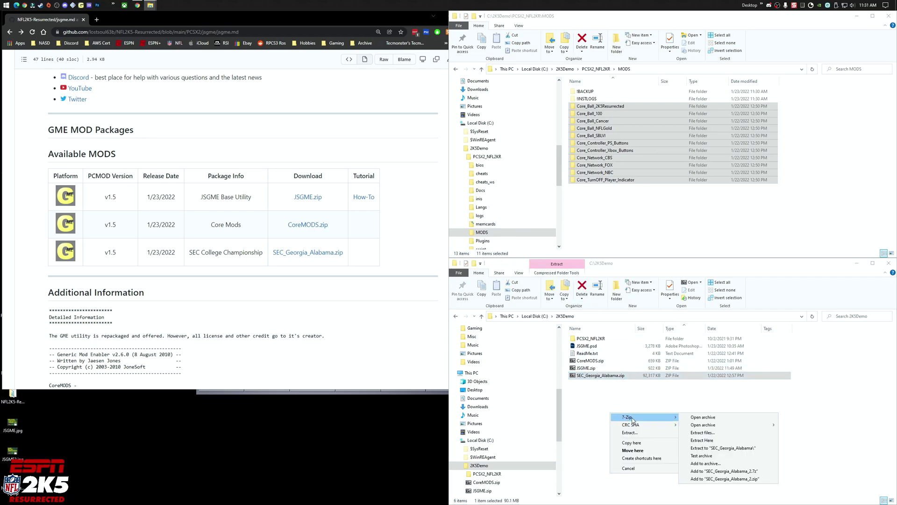
left_click(718, 448)
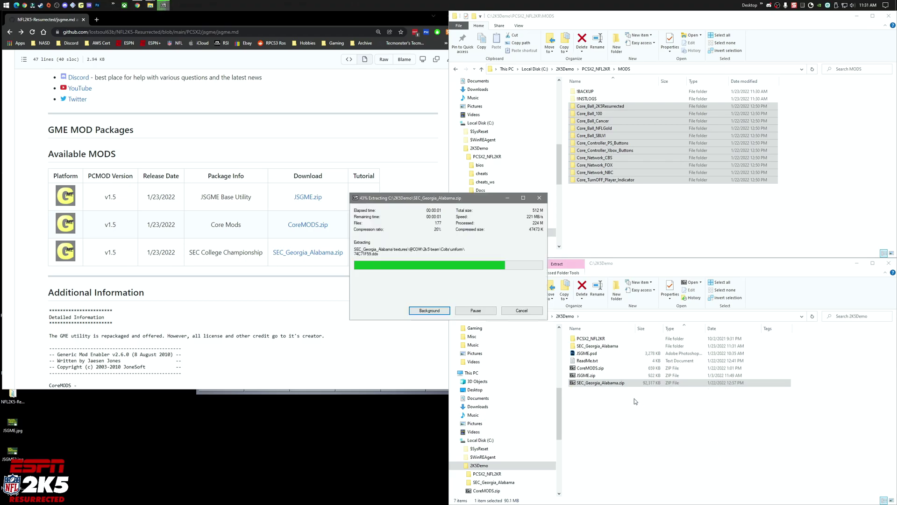
Step: Move the inner SEC_Georgia_Alabama mod folder into MODS, bringing it to 14 items
double_click(608, 347)
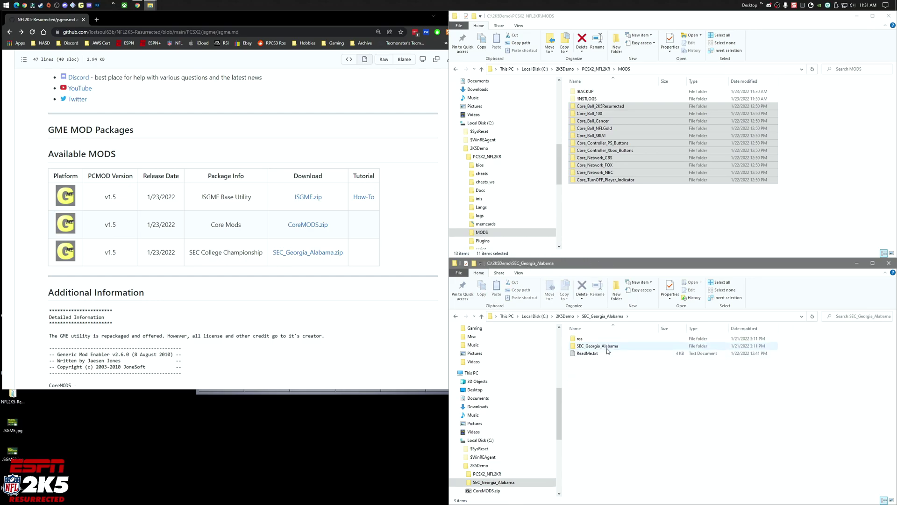
left_click(609, 350)
left_click_drag(603, 348, 737, 233)
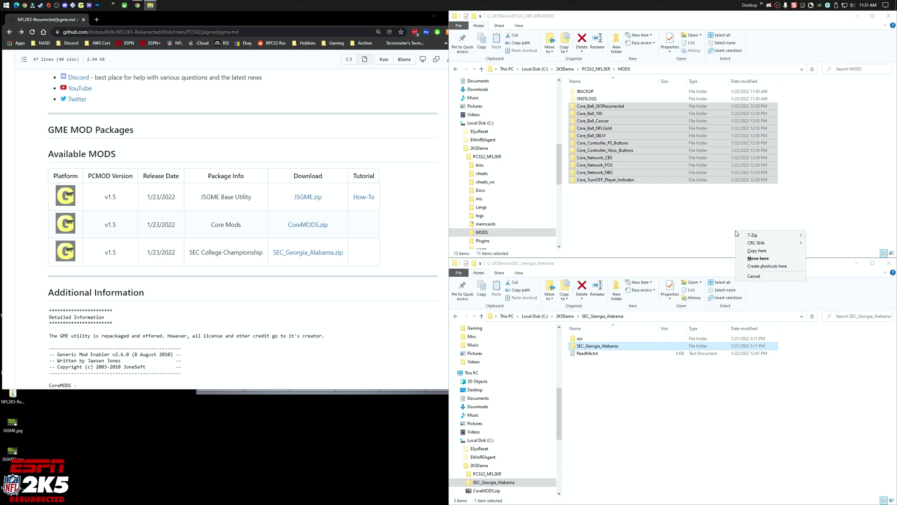
left_click(763, 260)
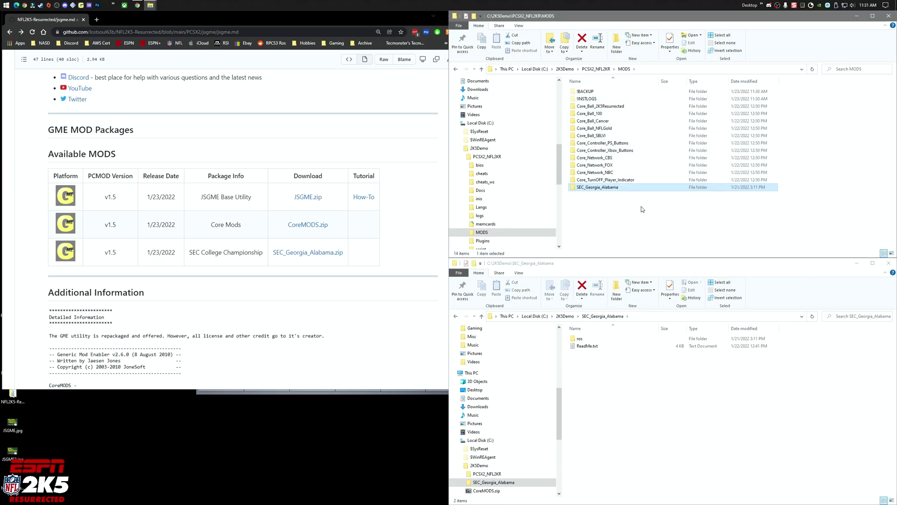
left_click(585, 347)
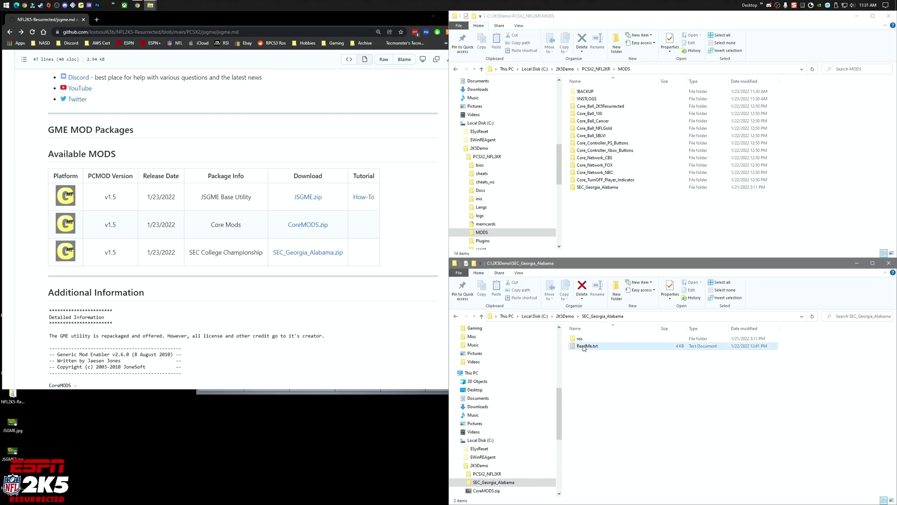
left_click(565, 365)
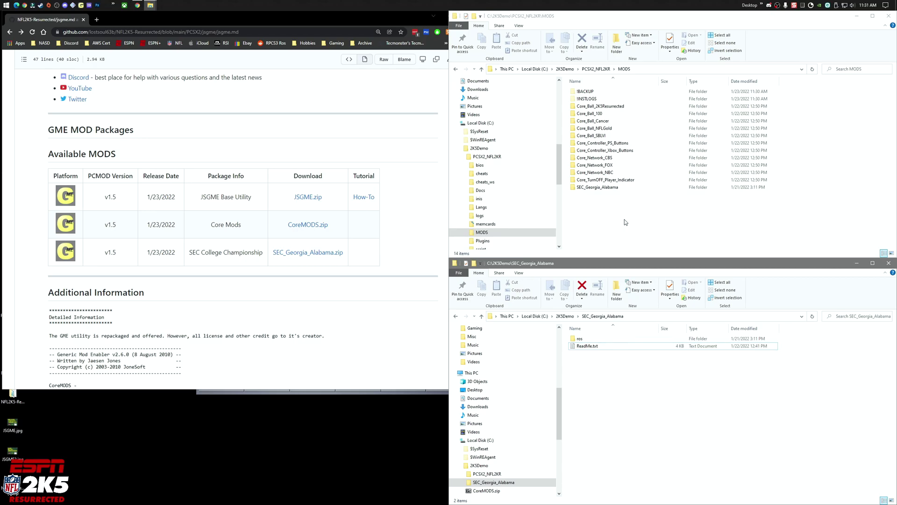
Step: Create a desktop shortcut to JSGME.exe and rename it MODS, accepting the name MODS (2)
left_click(596, 69)
left_click_drag(587, 231, 291, 453)
left_click(321, 488)
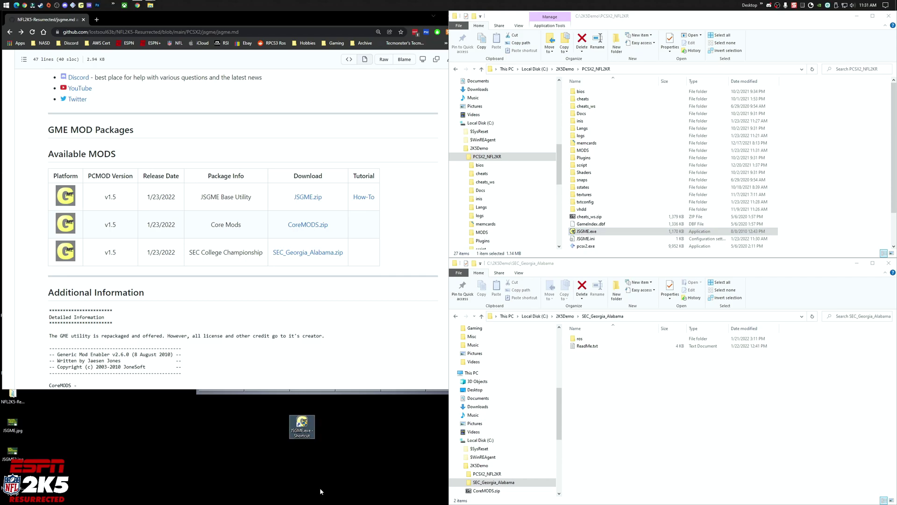
left_click(306, 433)
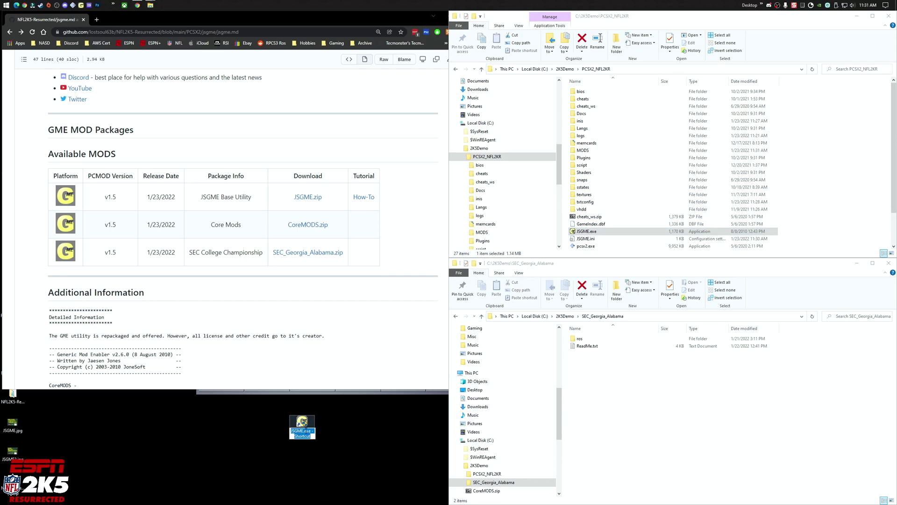
type("MODS")
key("Return")
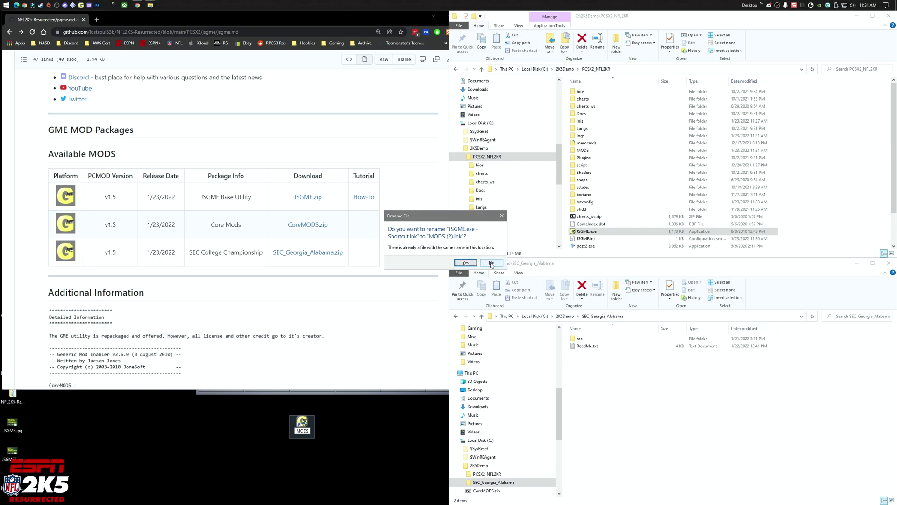
left_click(469, 264)
Step: Launch Generic Mod Enabler from the MODS (2) desktop shortcut
left_click(321, 430)
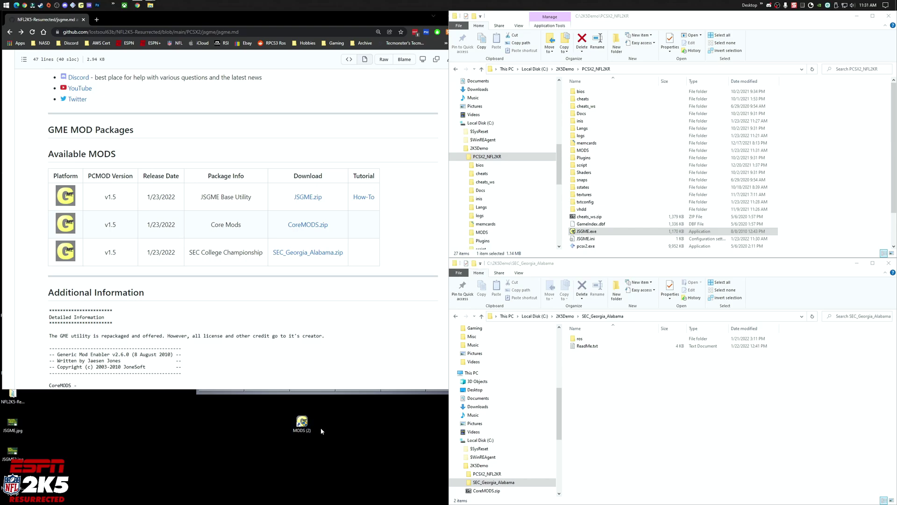
left_click(565, 68)
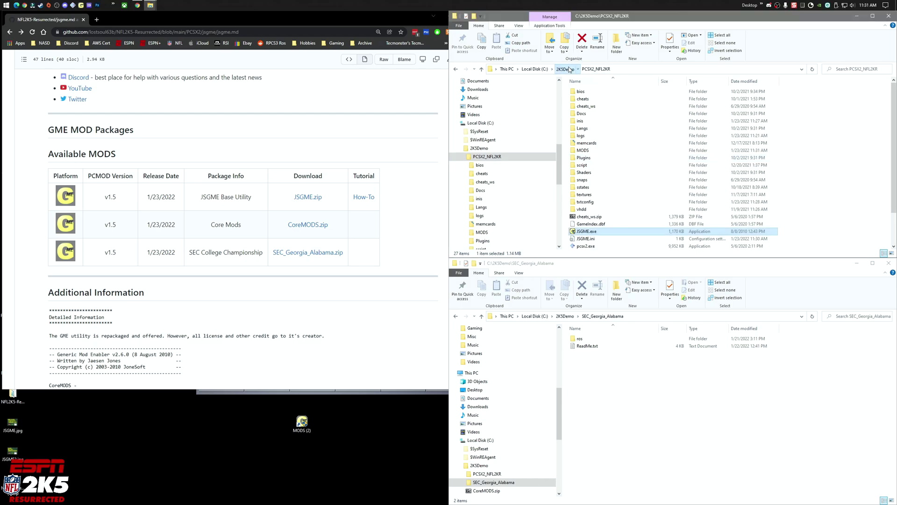
double_click(301, 422)
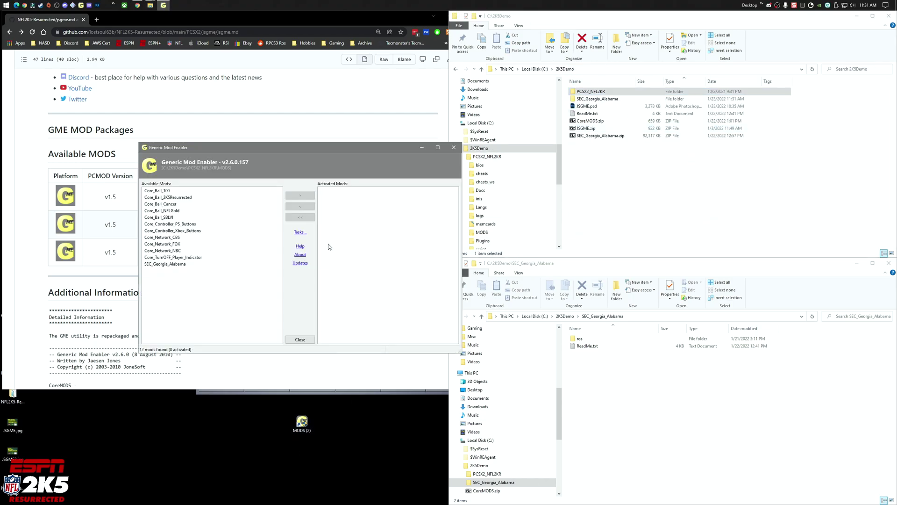
left_click_drag(352, 148, 235, 134)
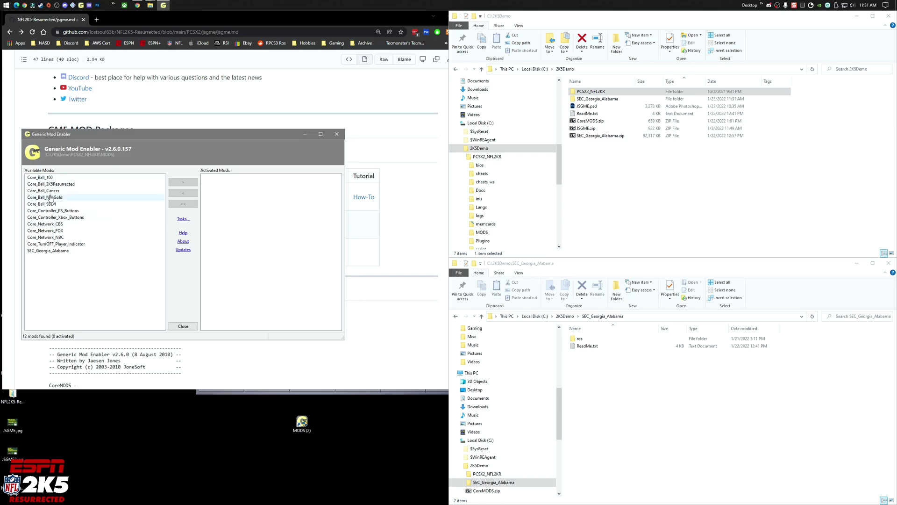
left_click(48, 178)
left_click(182, 182)
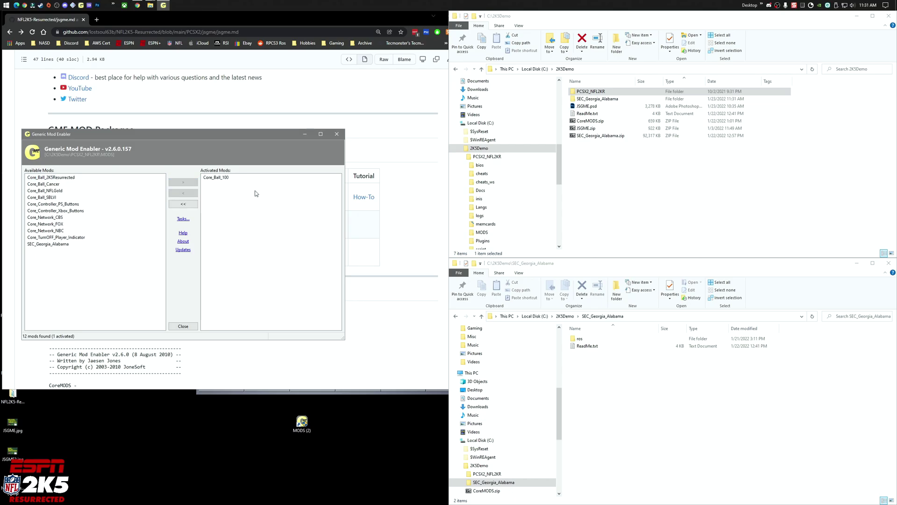
left_click(215, 177)
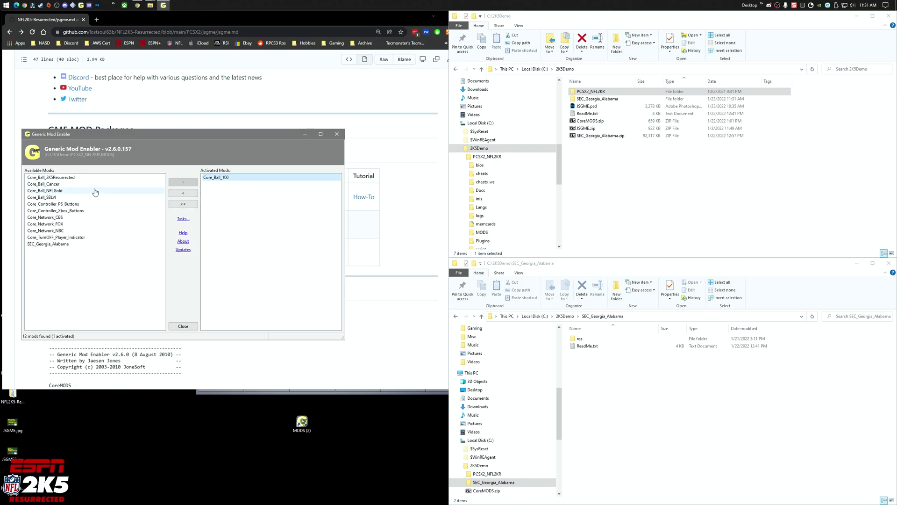
left_click(56, 237)
left_click(183, 182)
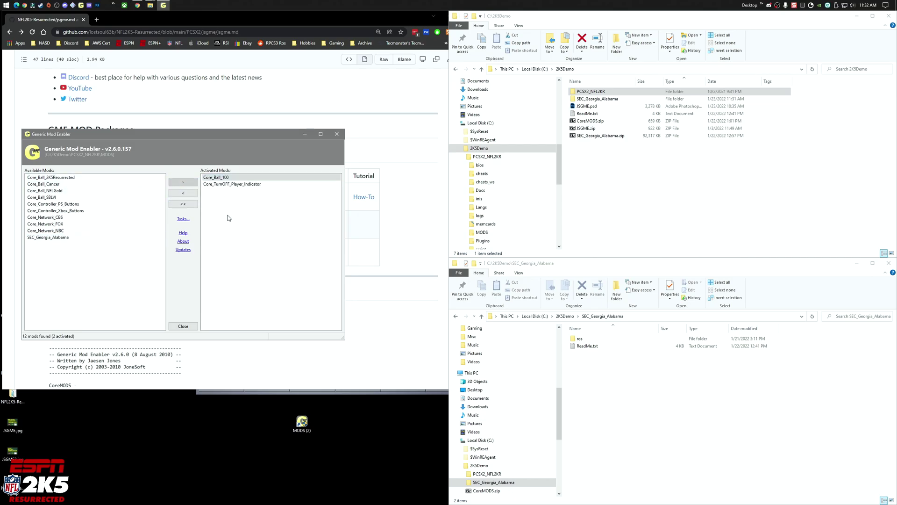
left_click(218, 178)
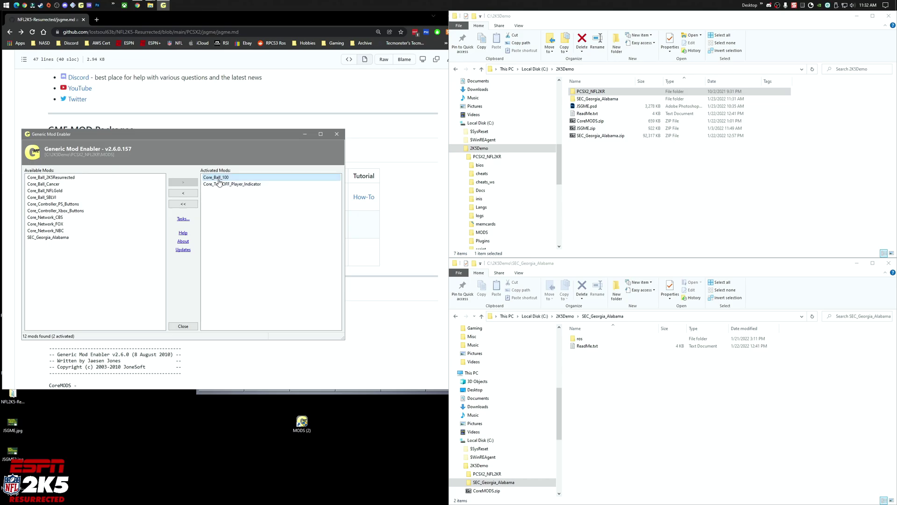
right_click(218, 182)
left_click(211, 190)
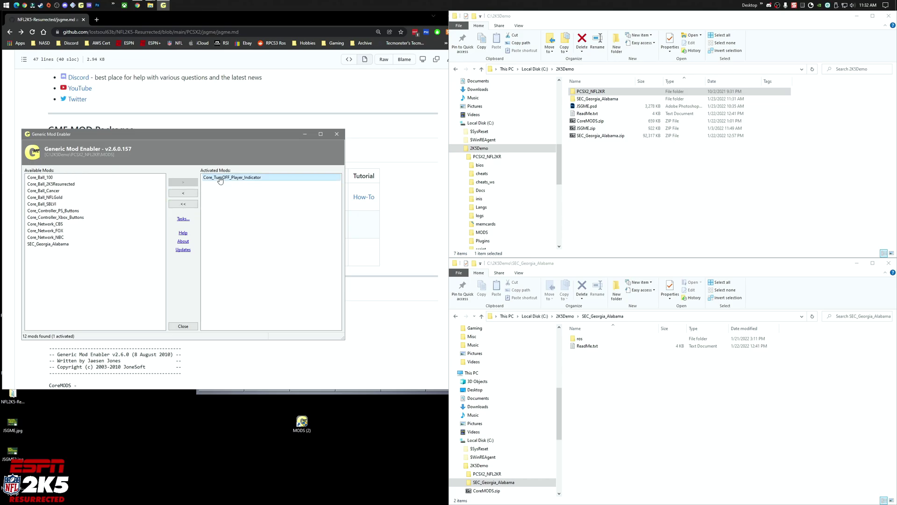
left_click(183, 193)
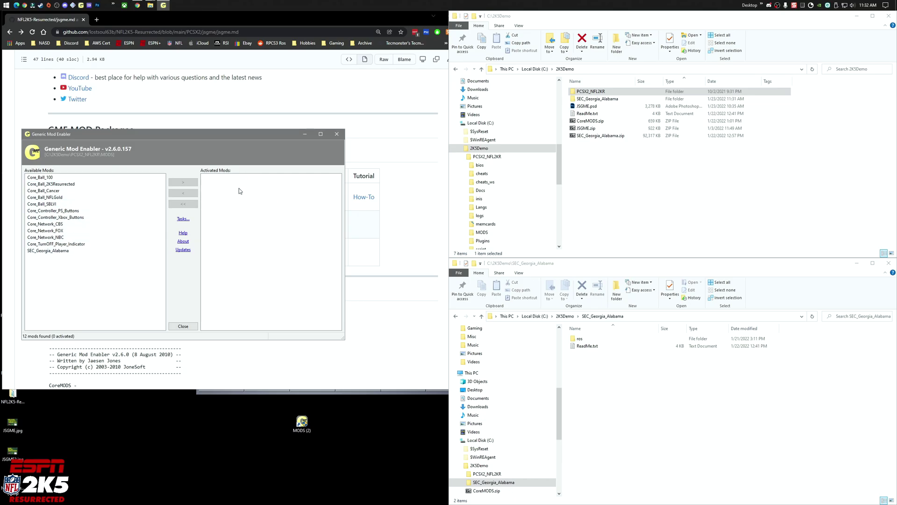
Step: Activate SEC_Georgia_Alabama in JSGME, then select PCSX2_NFL2KR's memcards folder and minimize the browser
left_click(52, 251)
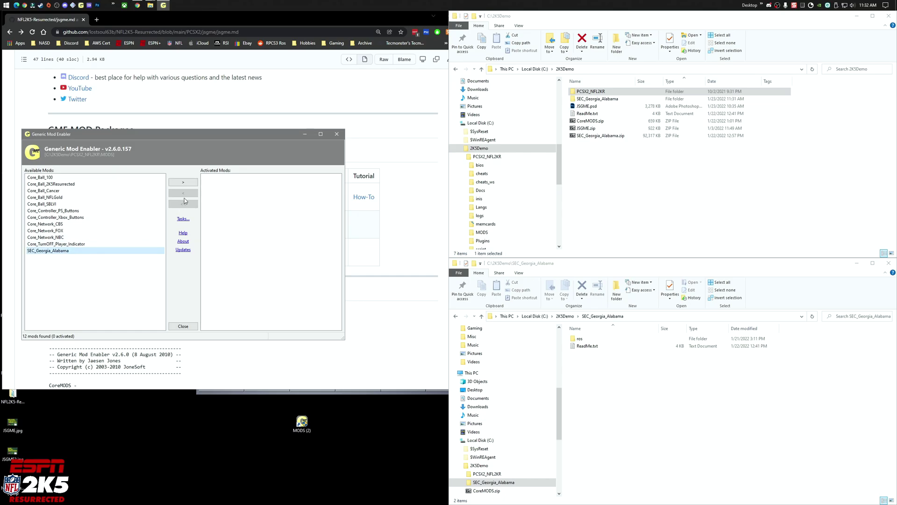
left_click(187, 183)
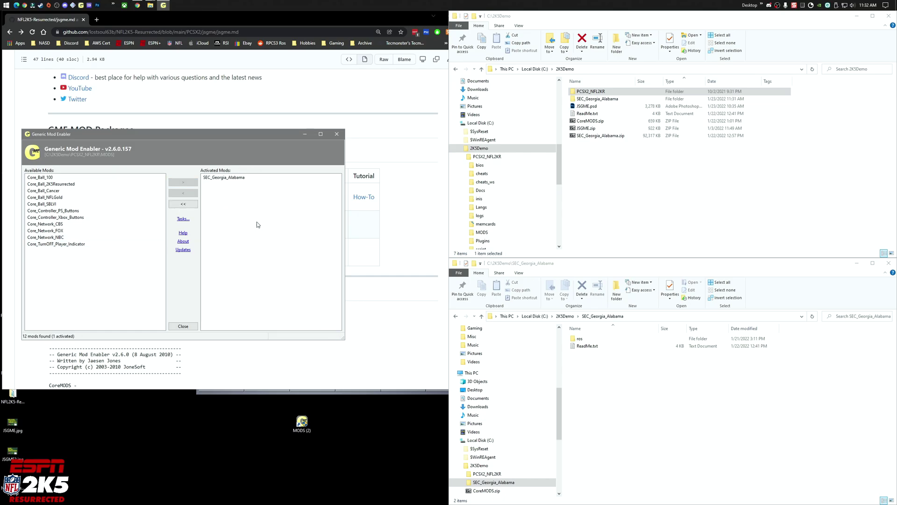
left_click(622, 384)
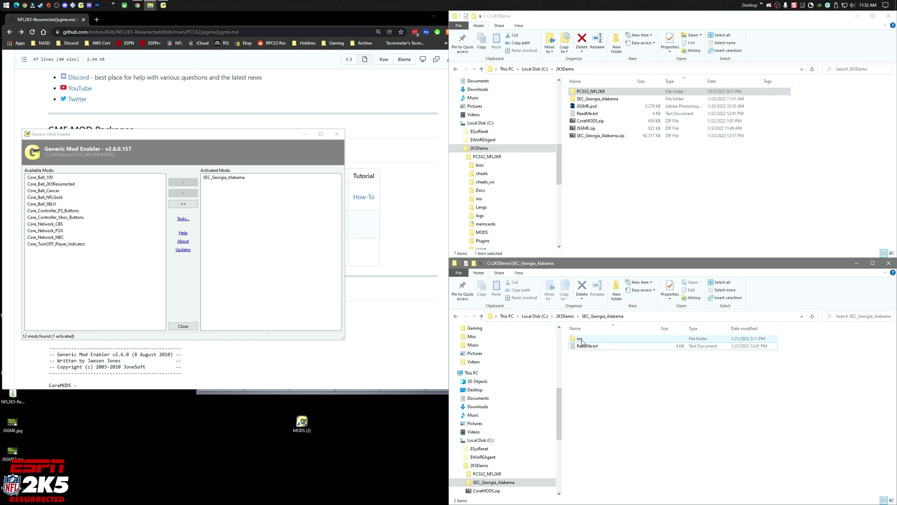
left_click(596, 92)
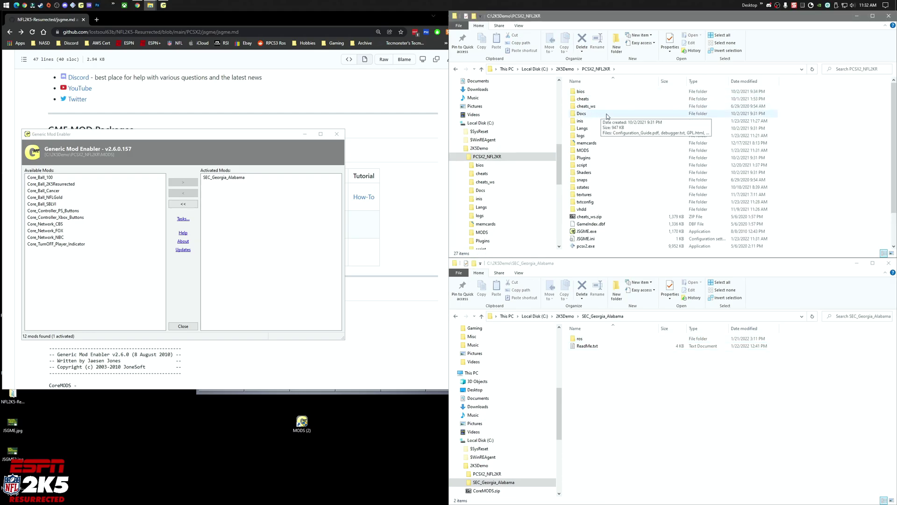
left_click(587, 143)
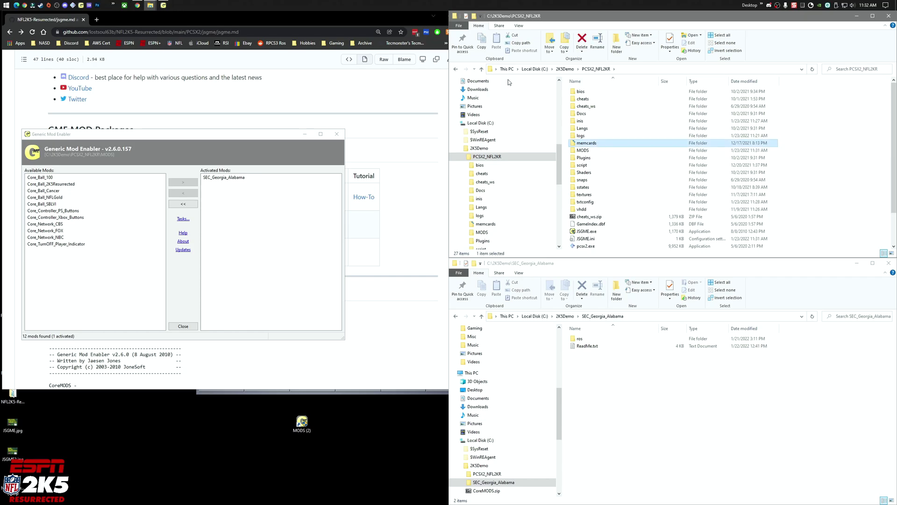
left_click(417, 16)
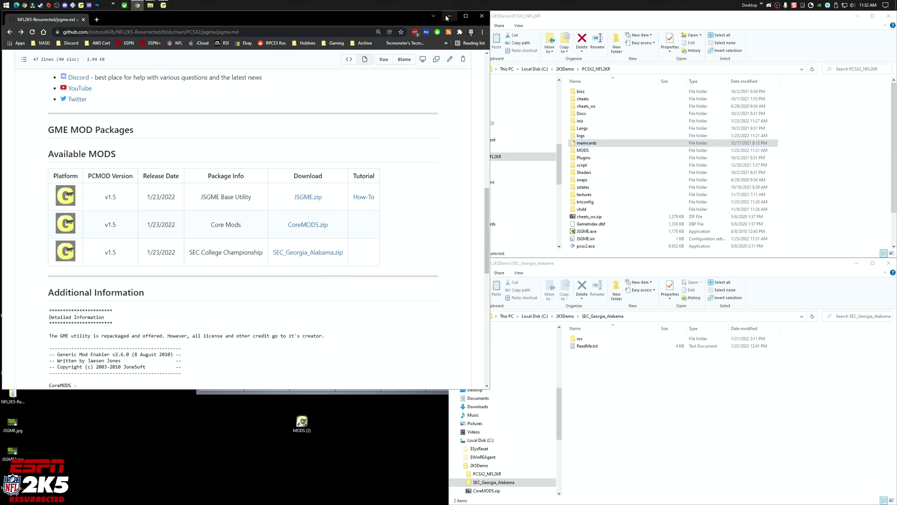
left_click(442, 15)
Step: Open the third memcards image in mymc and delete the old BASLUS-20919College save
double_click(174, 25)
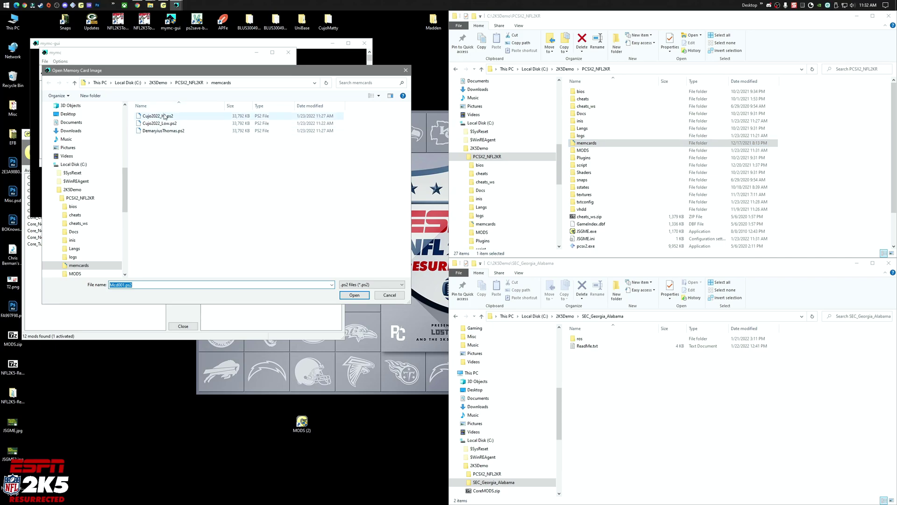
double_click(163, 131)
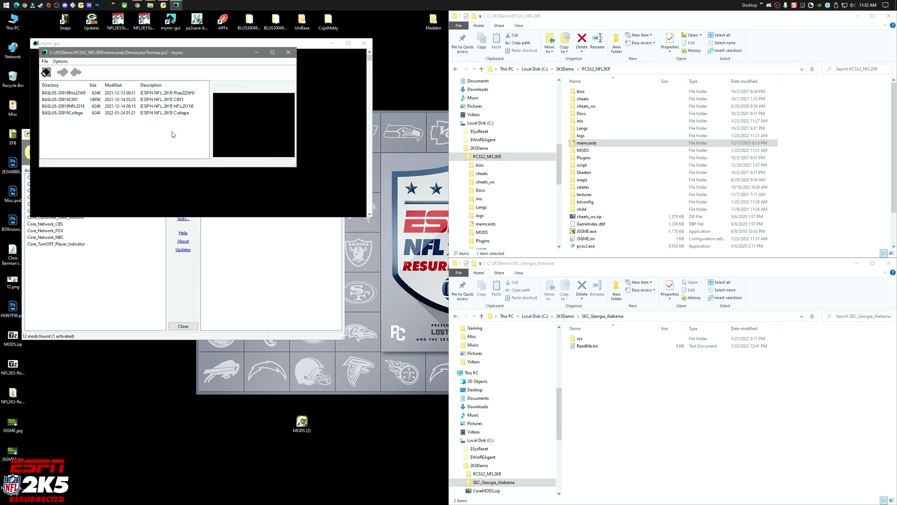
left_click(76, 100)
left_click(45, 61)
left_click(54, 94)
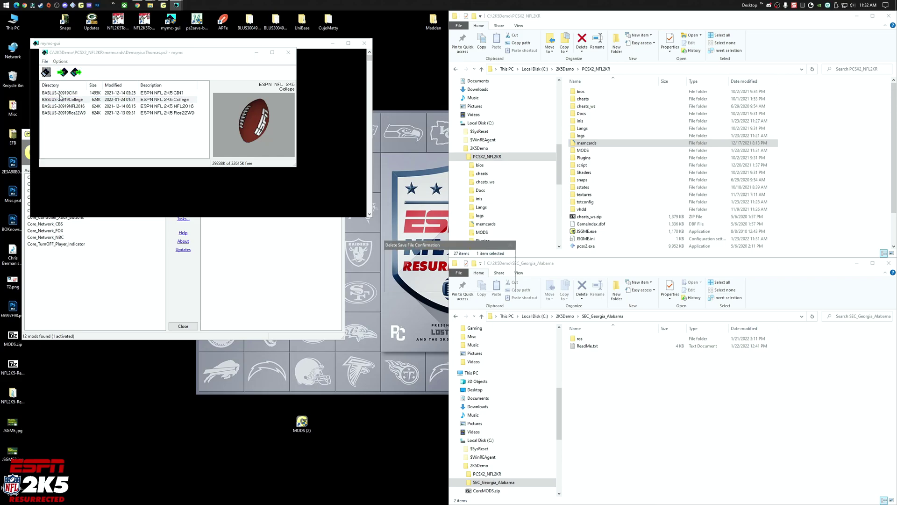
left_click(469, 287)
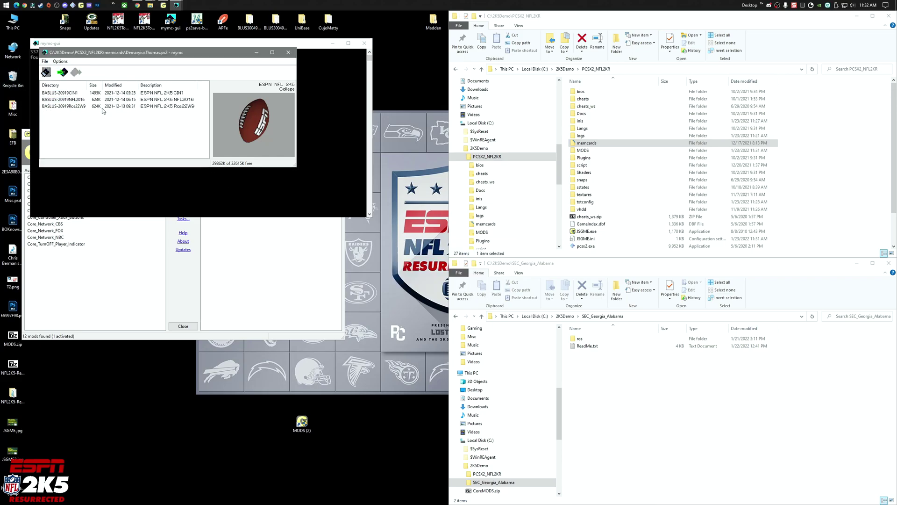
Step: Import the college roster MAX file from SEC_Georgia_Alabama\ros onto the card and close mymc
double_click(578, 339)
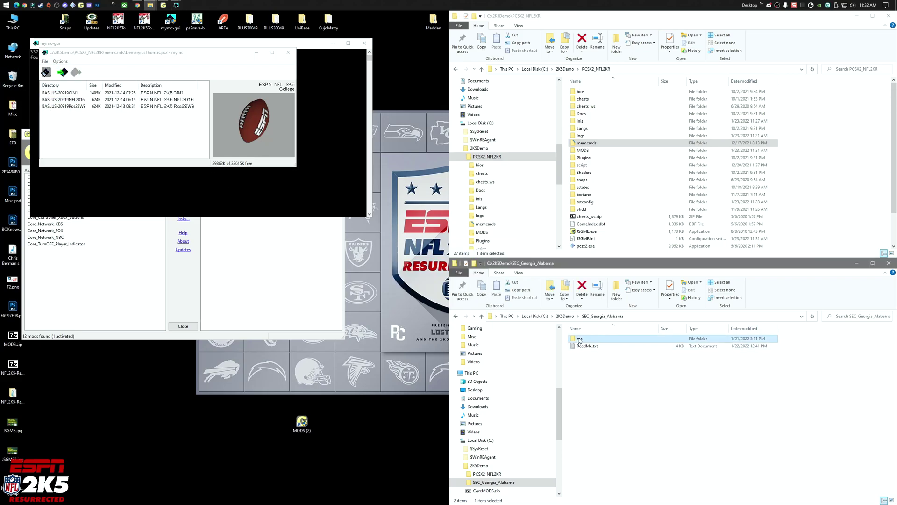
left_click(649, 316)
left_click(642, 362)
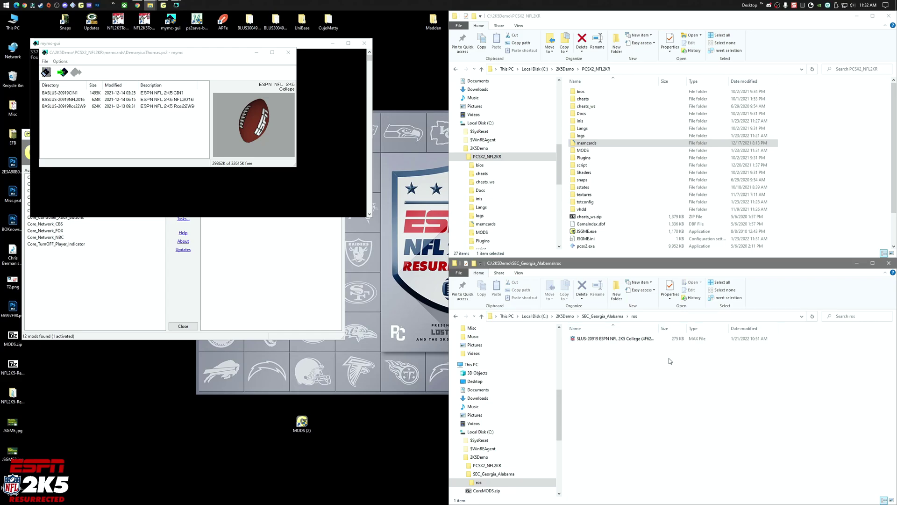
left_click(63, 72)
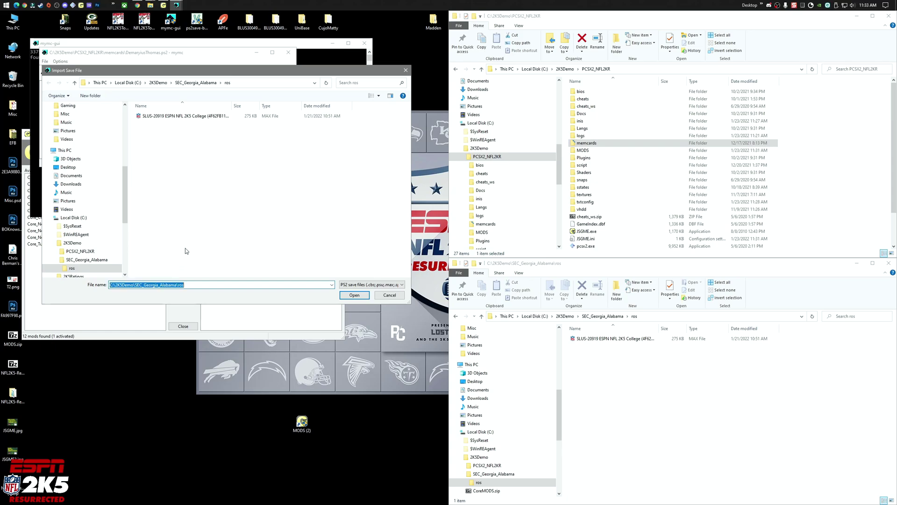
left_click(207, 117)
left_click(353, 295)
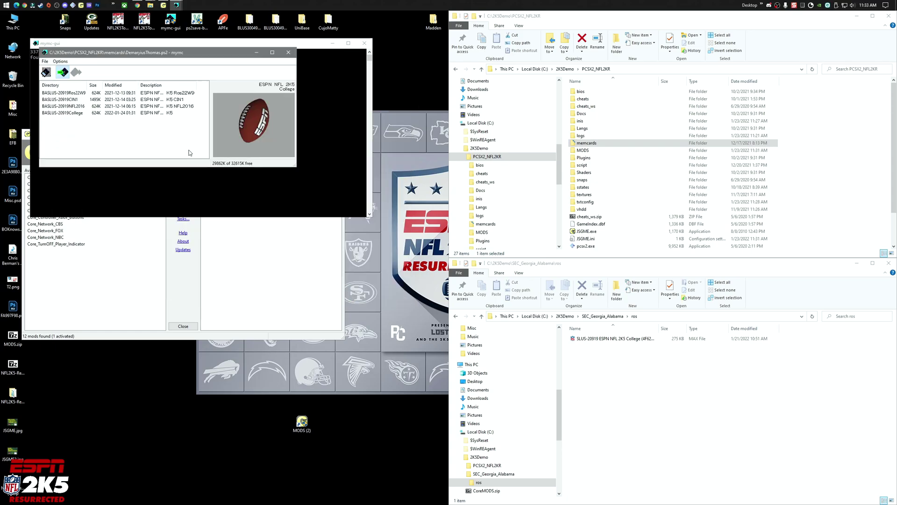
left_click(289, 52)
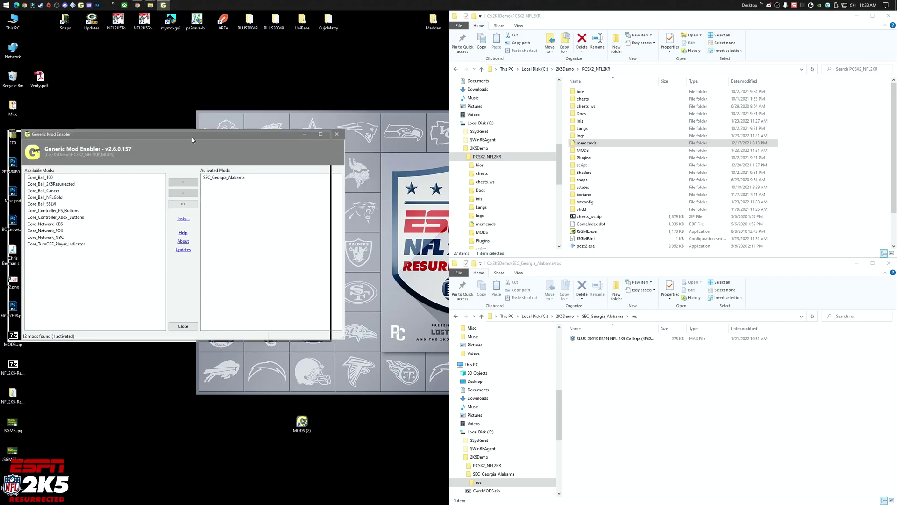
left_click_drag(192, 137, 179, 138)
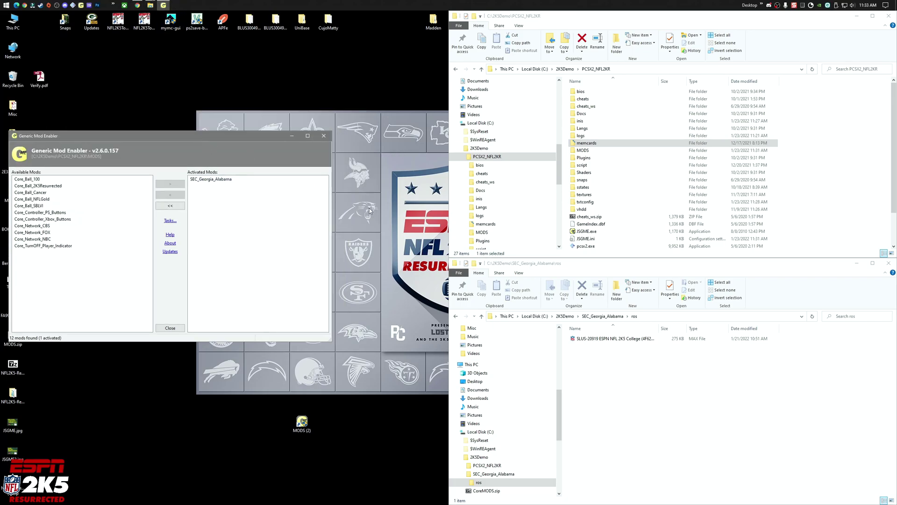
left_click(655, 393)
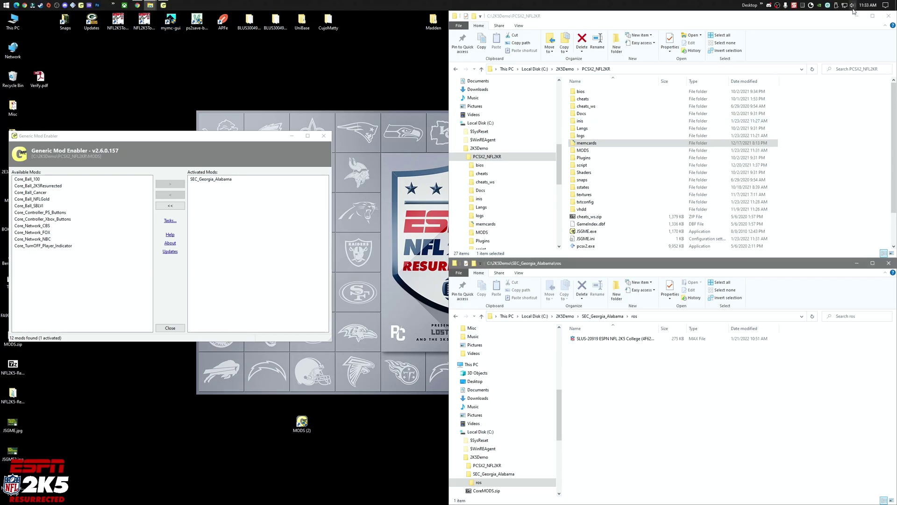
Step: Minimize the emulator and ros folder windows, then deactivate the SEC_Georgia_Alabama mod in JSGME
left_click(856, 16)
left_click(857, 263)
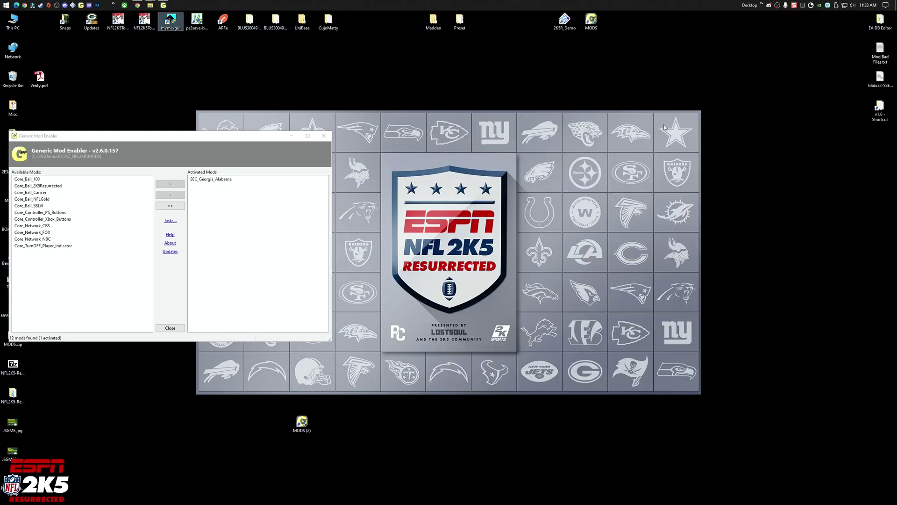
left_click(213, 179)
left_click(170, 194)
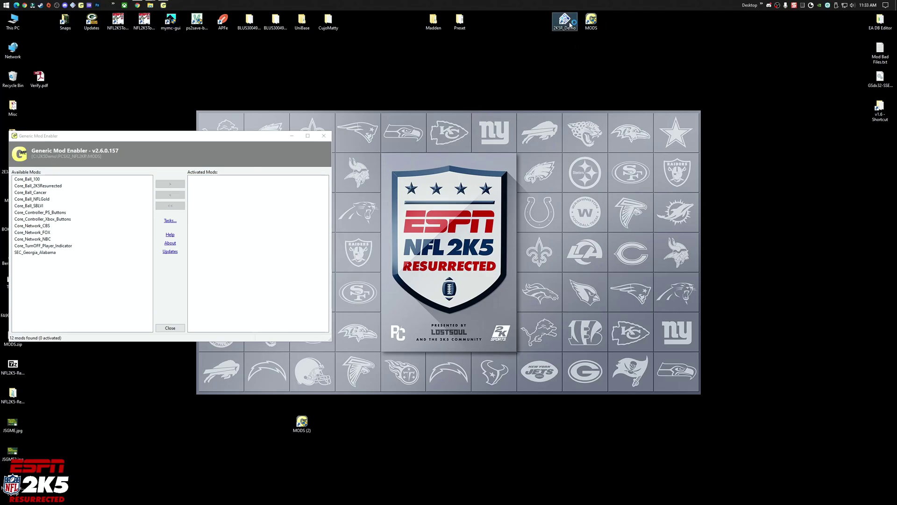
Step: Fully boot the NFL 2K5 Resurrected ISO in PCSX2 and dismiss the VIP-loaded message
left_click(493, 63)
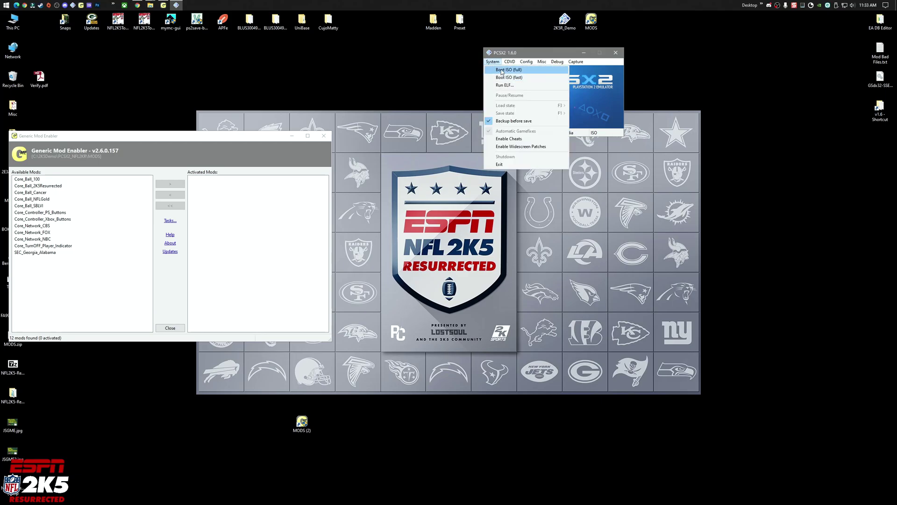
left_click(506, 122)
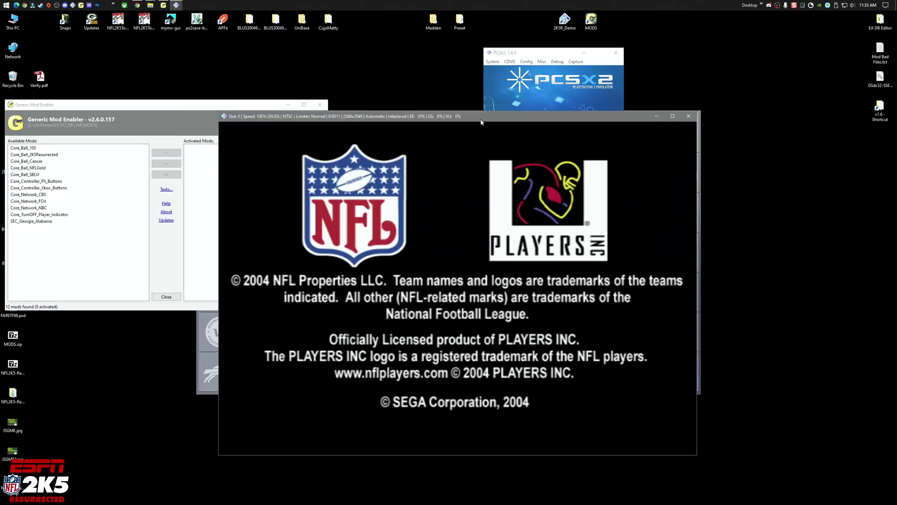
left_click_drag(483, 117, 528, 121)
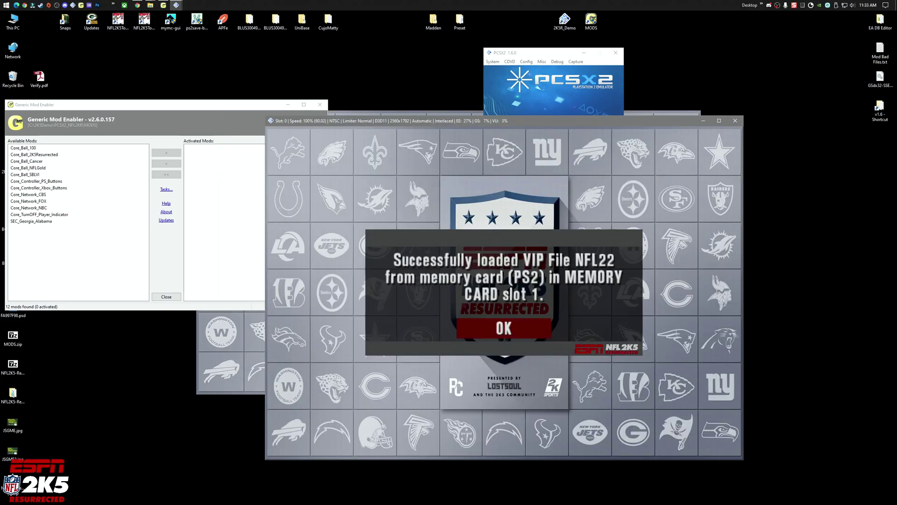
key("Return")
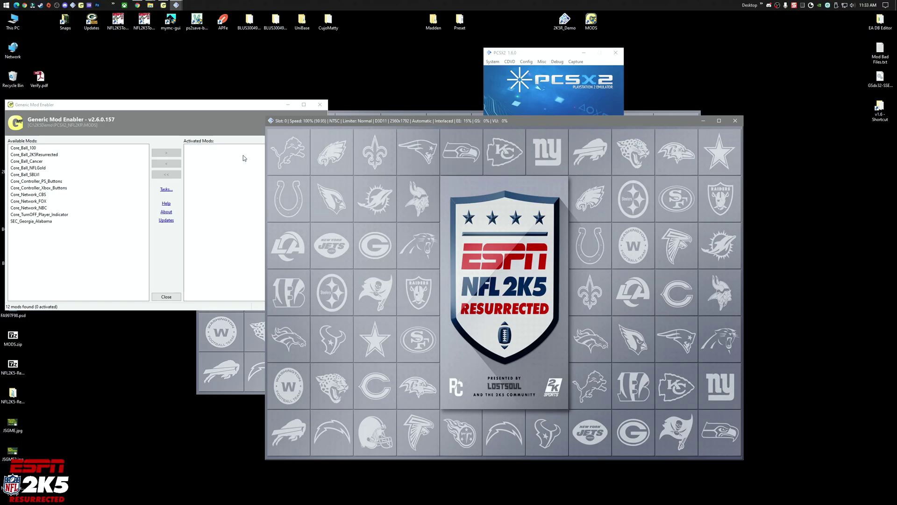
Step: Activate SEC_Georgia_Alabama again in JSGME and bring the running PCSX2 game back to front
left_click(44, 222)
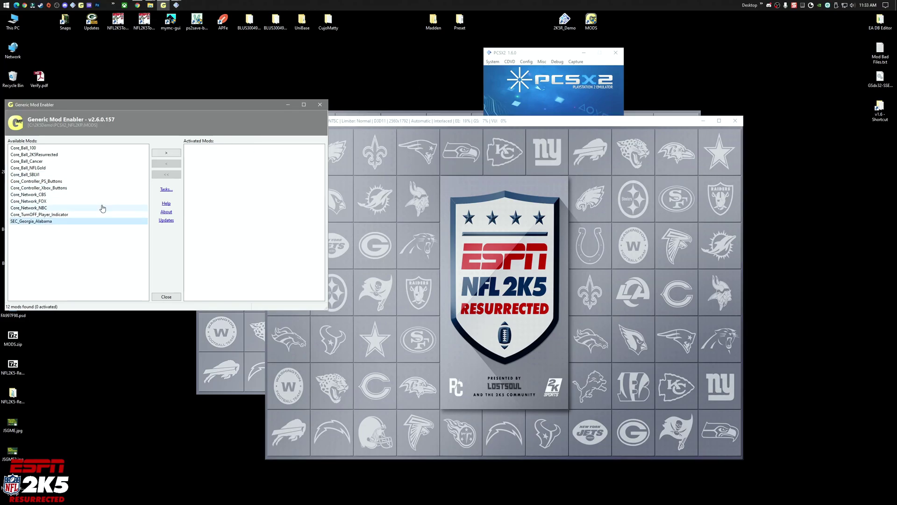
left_click(167, 152)
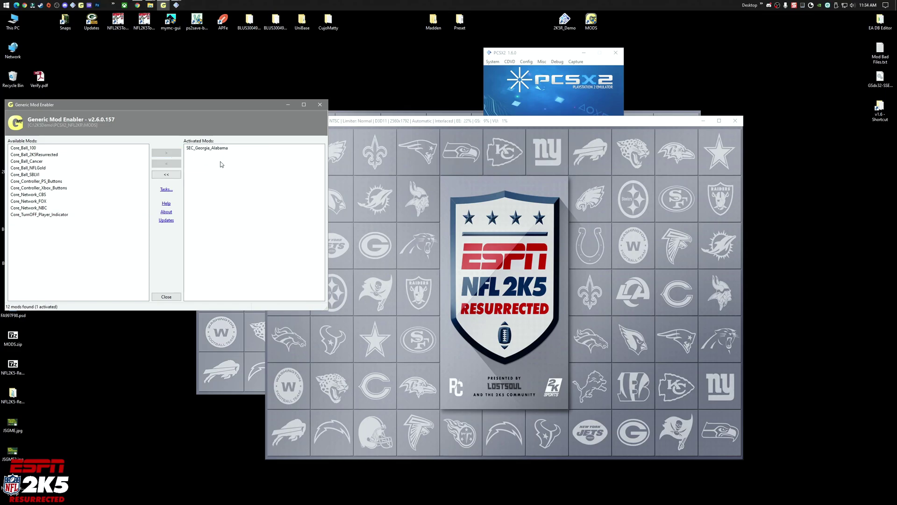
left_click(341, 163)
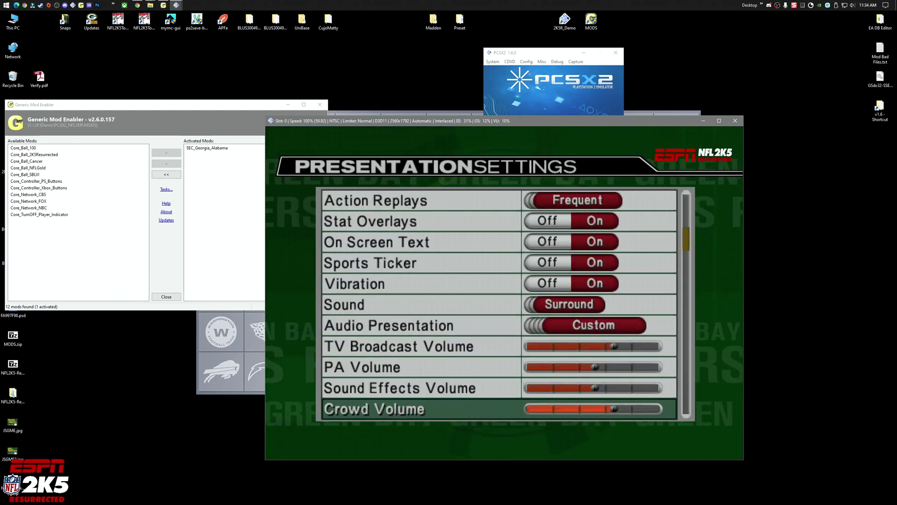
Step: Leave the presentation settings without saving the changes
key("Down")
key("Down")
key("Down")
key("Up")
key("Up")
key("Up")
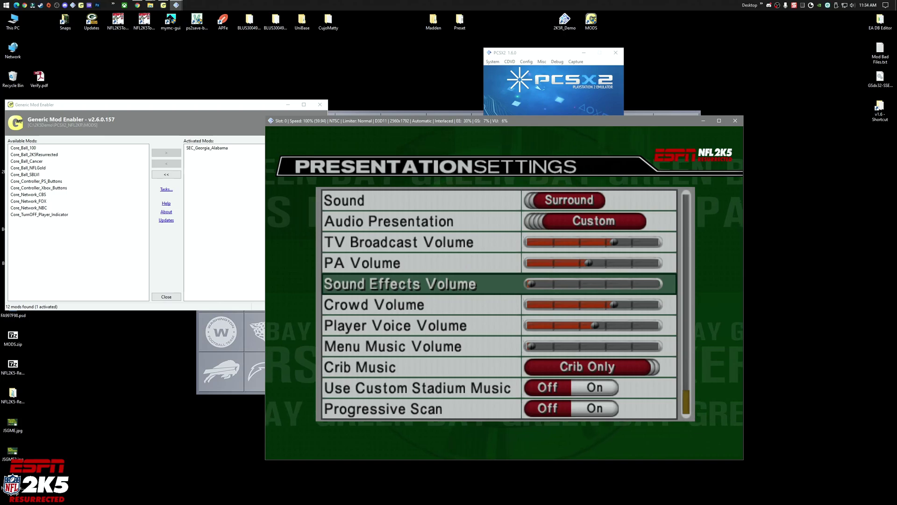
key("Escape")
key("Return")
Step: Load the College roster from memory card slot 2 via Options > Load/Save
key("Up")
key("Up")
key("Up")
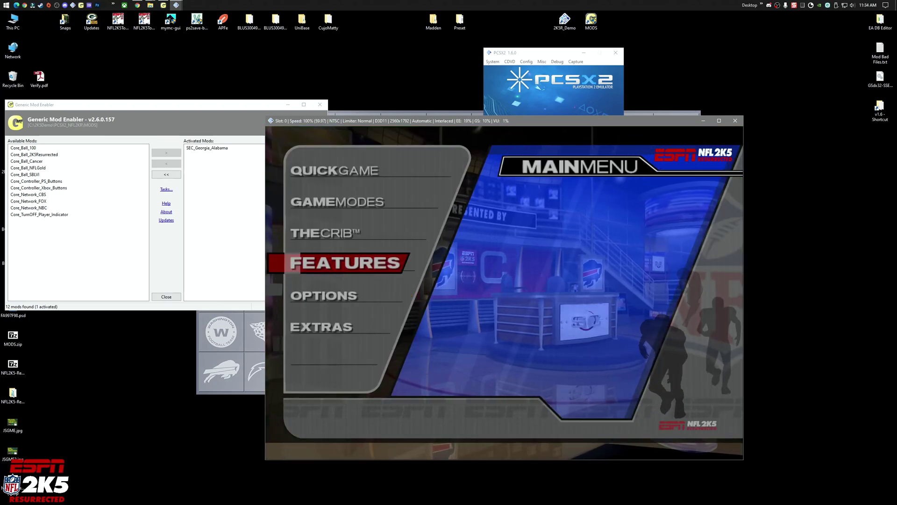
key("Down")
key("Down")
key("Down")
key("Down")
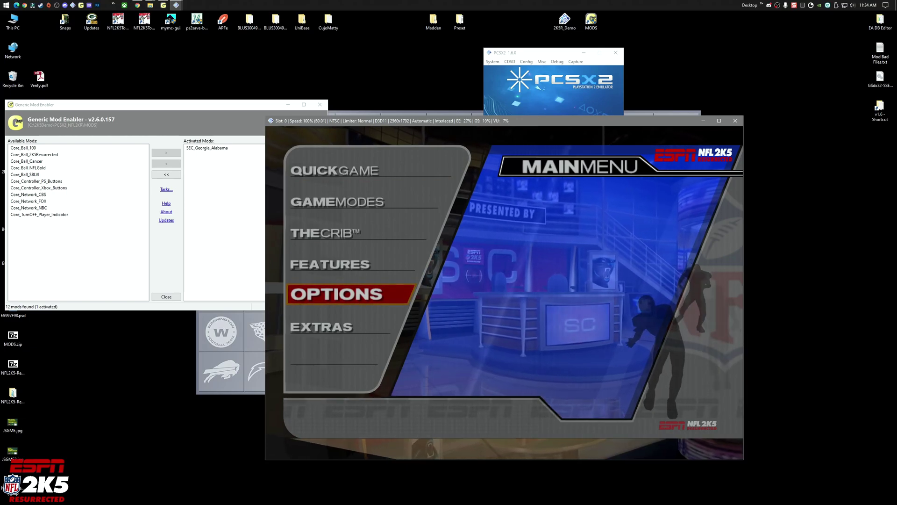
key("Return")
key("Down")
key("Down")
key("Down")
key("Down")
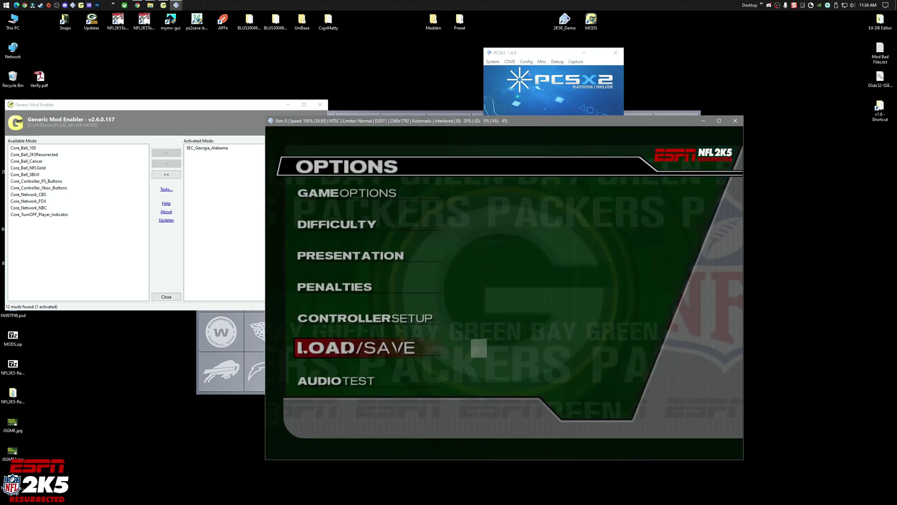
key("Return")
key("Return")
key("Return")
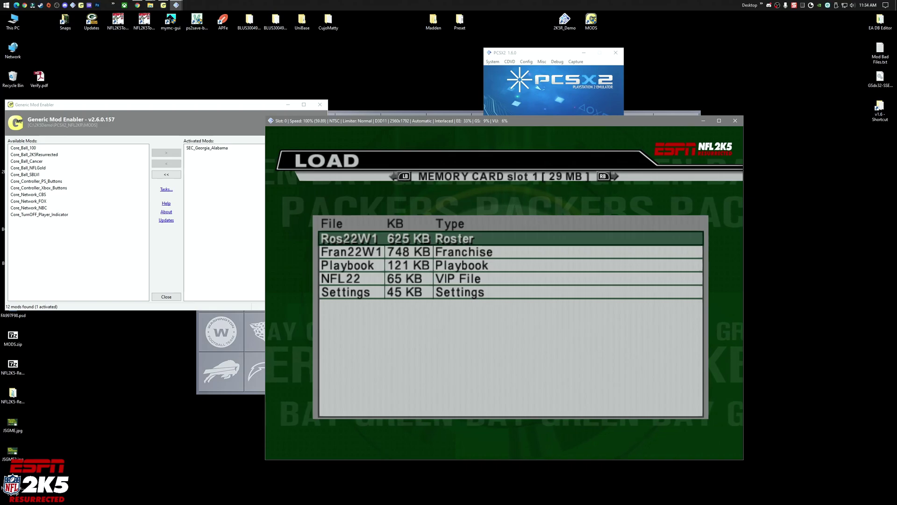
key("e")
key("Down")
key("Down")
key("Down")
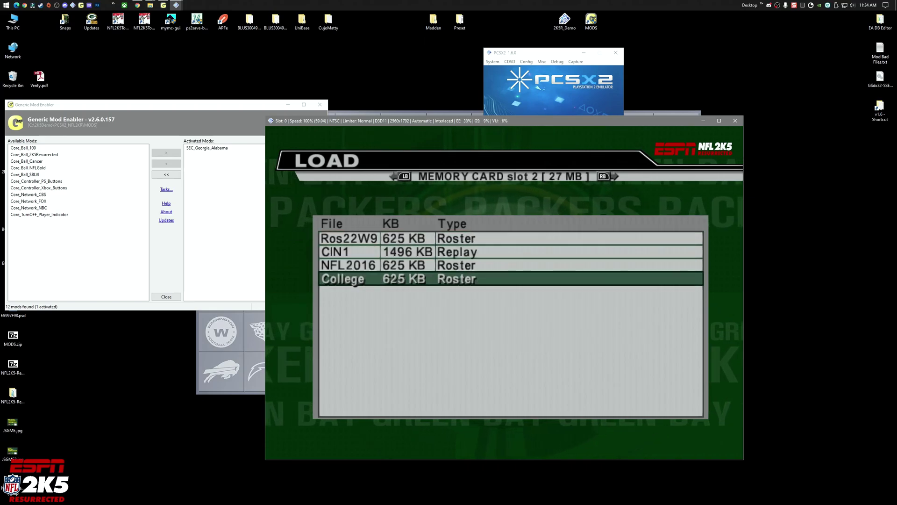
key("Return")
key("Return")
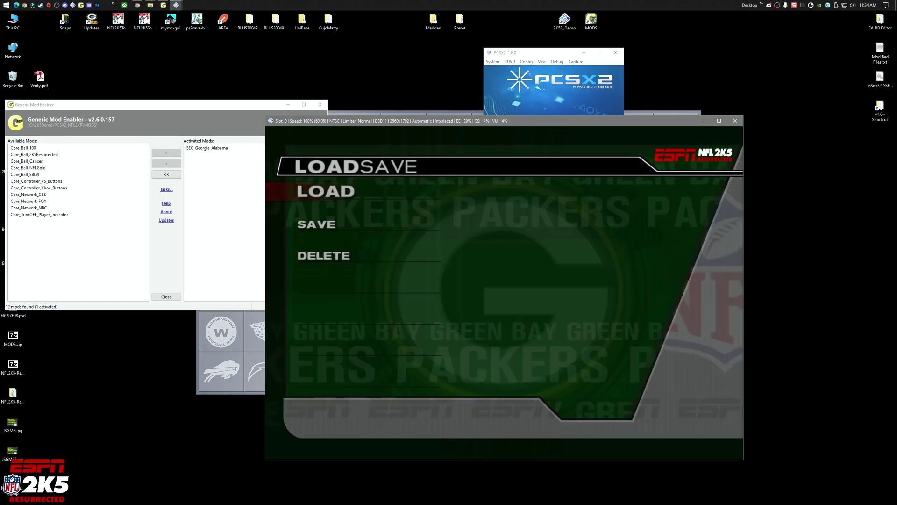
key("Escape")
Step: Check the college quarterbacks in Roster Manager team rosters, then exit to the main menu without saving
key("Return")
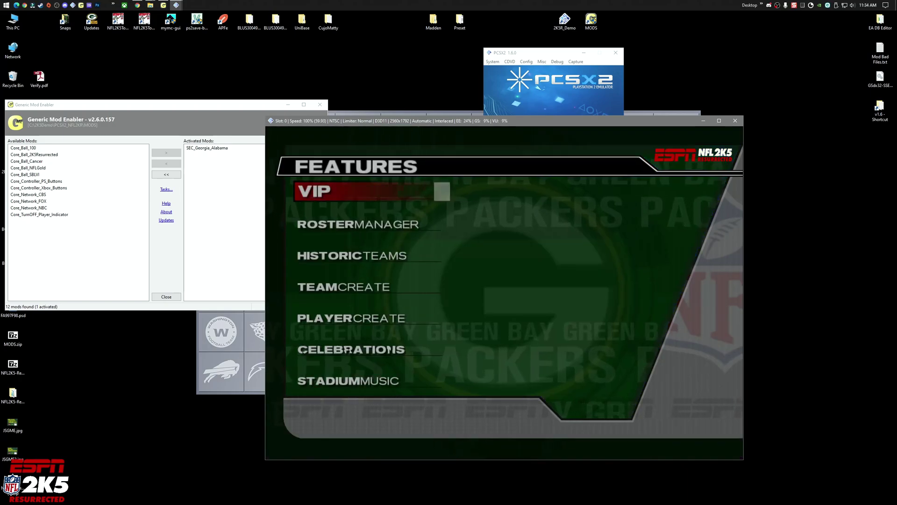
key("Down")
key("Return")
key("Return")
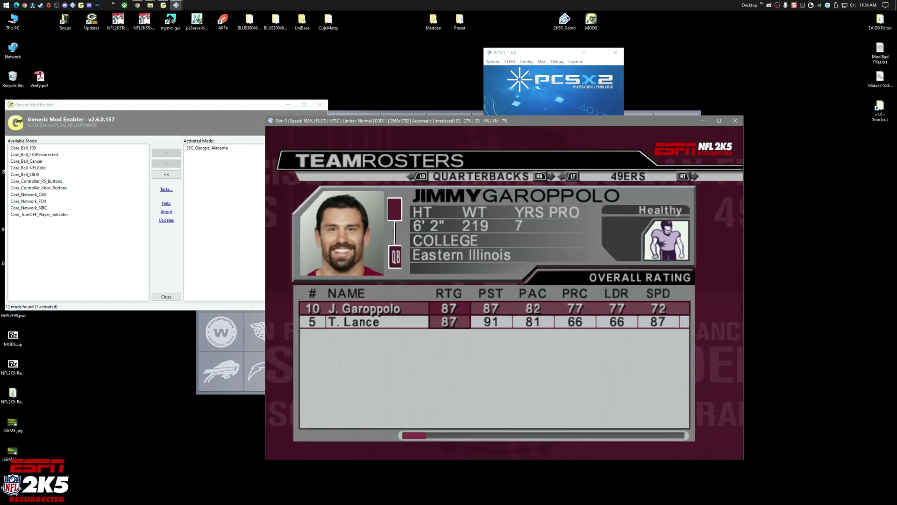
key("Right")
key("Right")
key("Right")
key("Right")
key("Right")
key("Right")
key("Right")
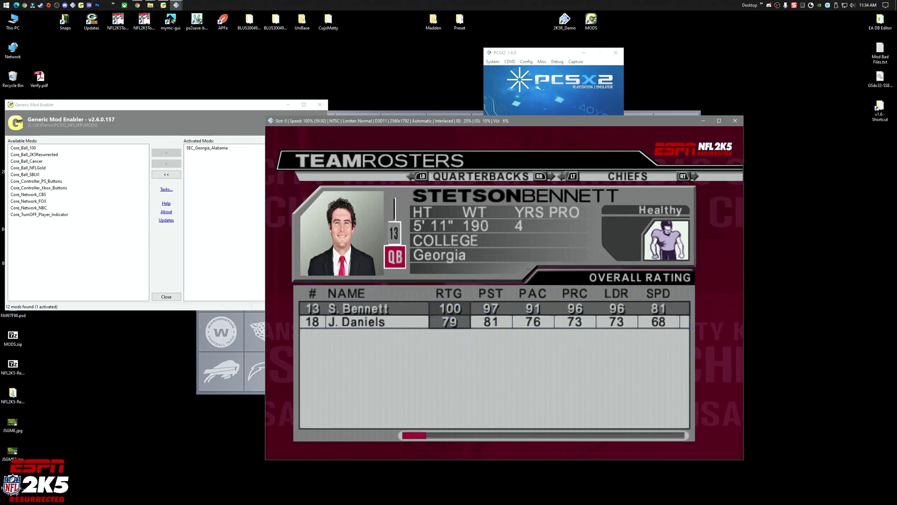
key("Right")
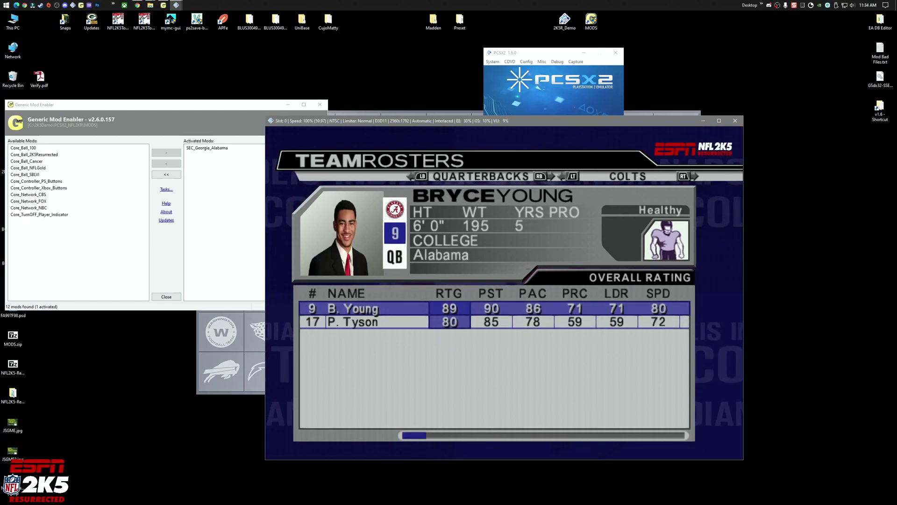
key("BackSpace")
key("Return")
key("BackSpace")
key("BackSpace")
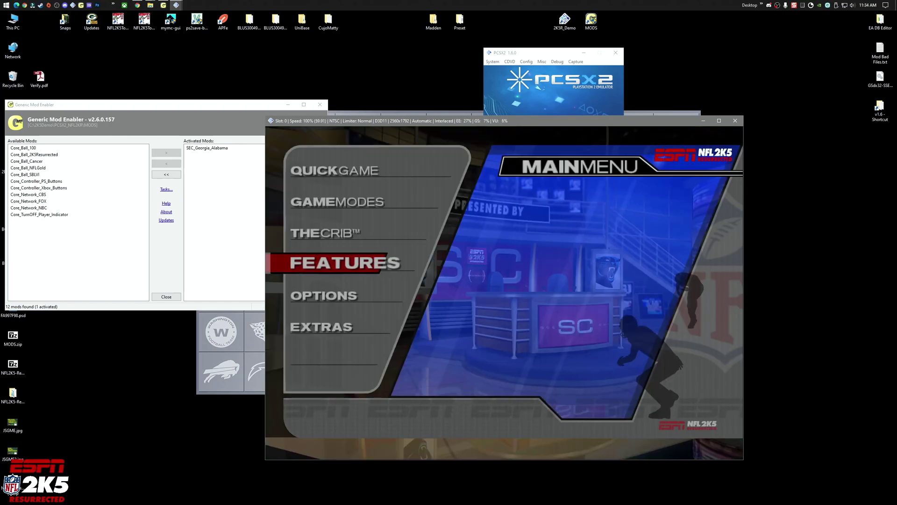
Step: Start a Quick Game with the Colts as home team and the Chiefs as away team
key("Up")
key("Up")
key("Return")
key("Left")
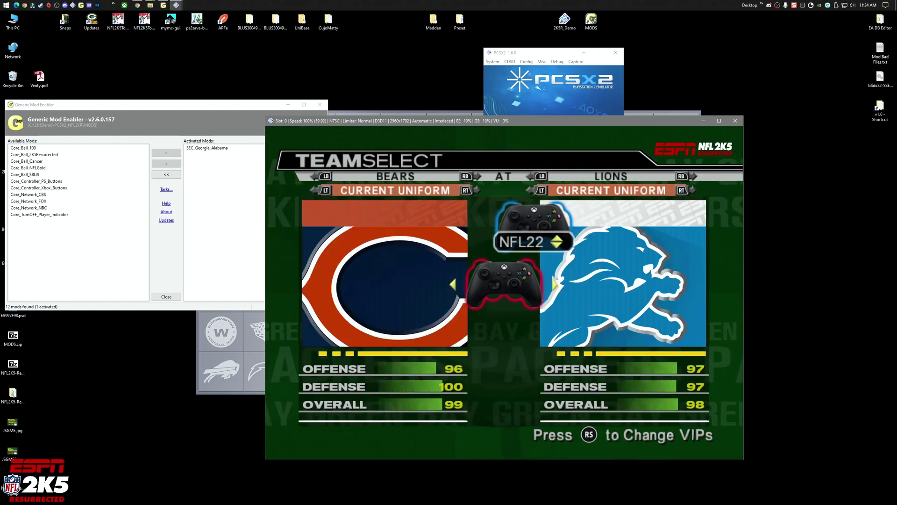
key("Left")
key("Left")
key("Left")
key("Left")
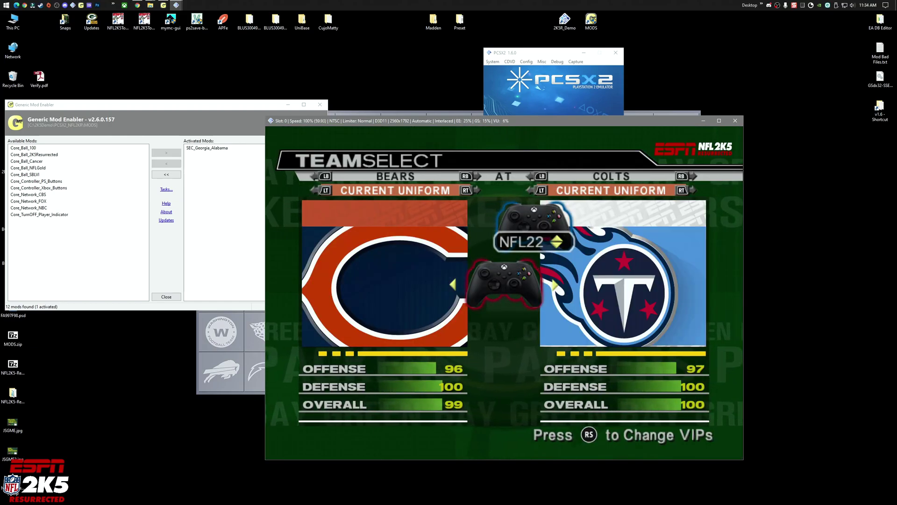
key("Left")
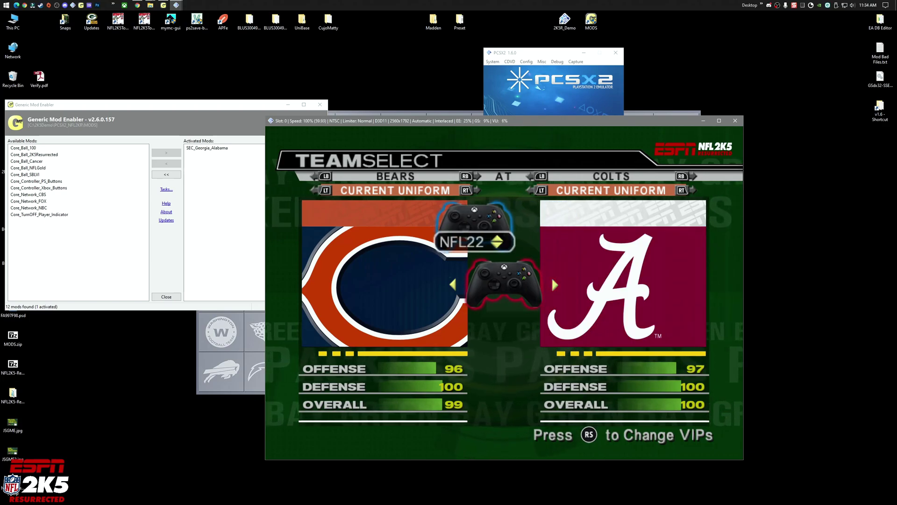
key("Right")
key("Right")
key("Right")
key("Right")
key("Right")
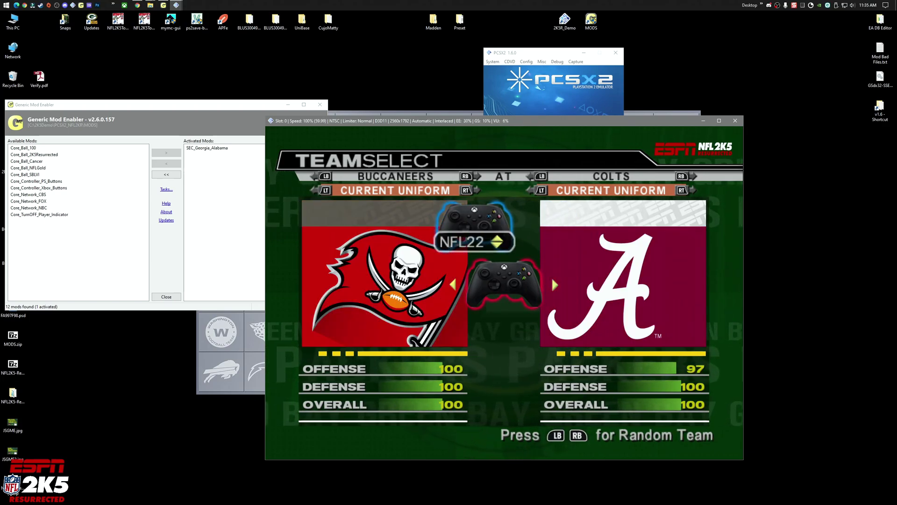
key("Right")
key("Right")
key("Right")
key("Right")
key("Left")
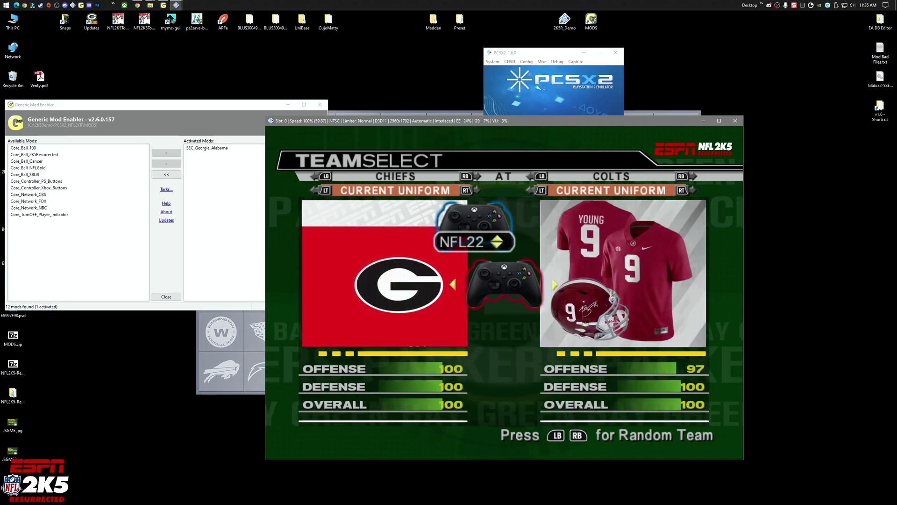
Step: Review the Coach Matchup and team playbook options, then return to Team Select
key("Return")
key("Down")
key("Down")
key("Down")
key("Down")
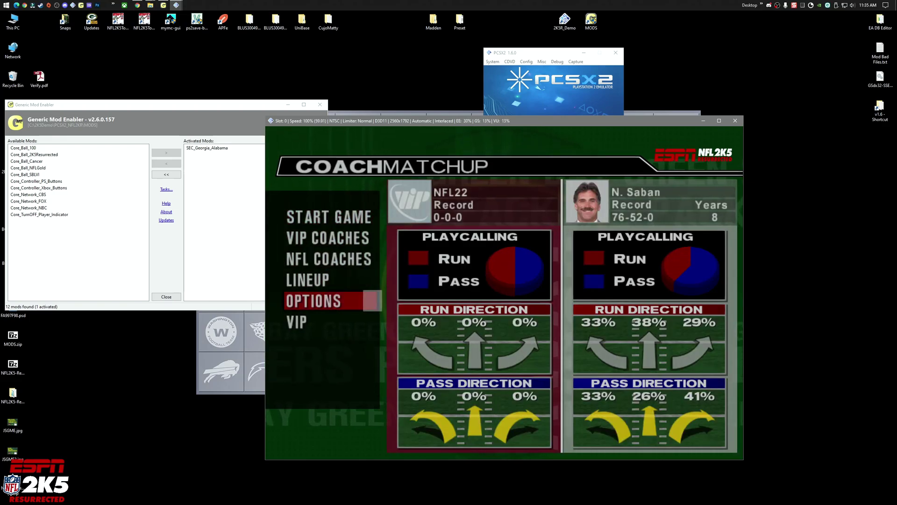
key("Return")
key("Down")
key("Down")
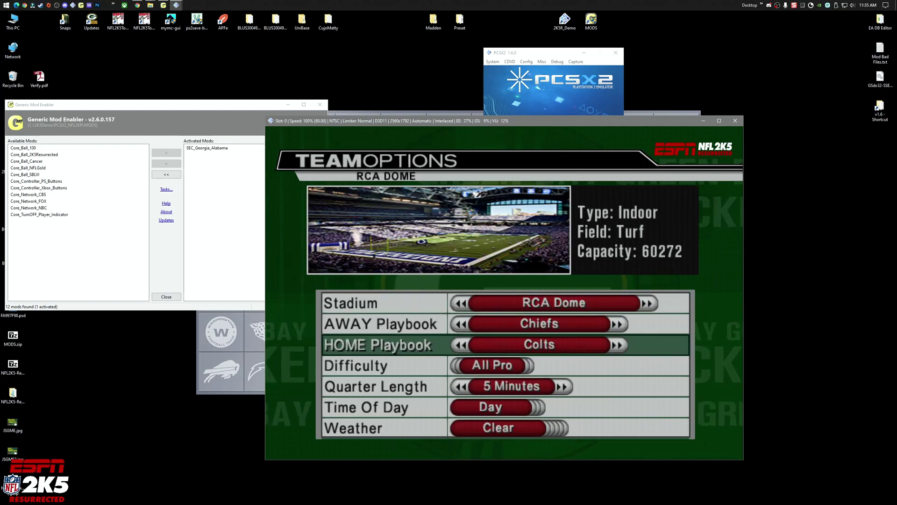
key("BackSpace")
key("BackSpace")
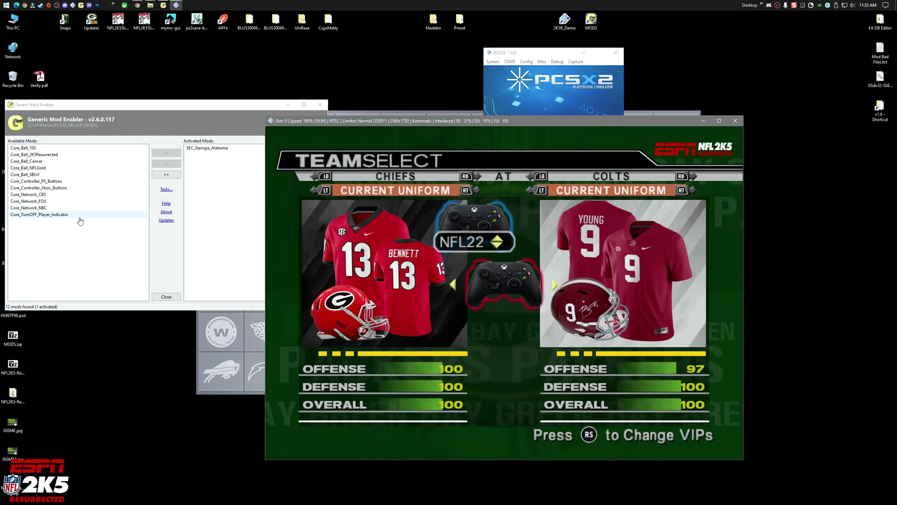
Step: Close JSGME, reopen it from the desktop, and scroll its 196-mod Available Mods list
left_click_drag(178, 104, 200, 100)
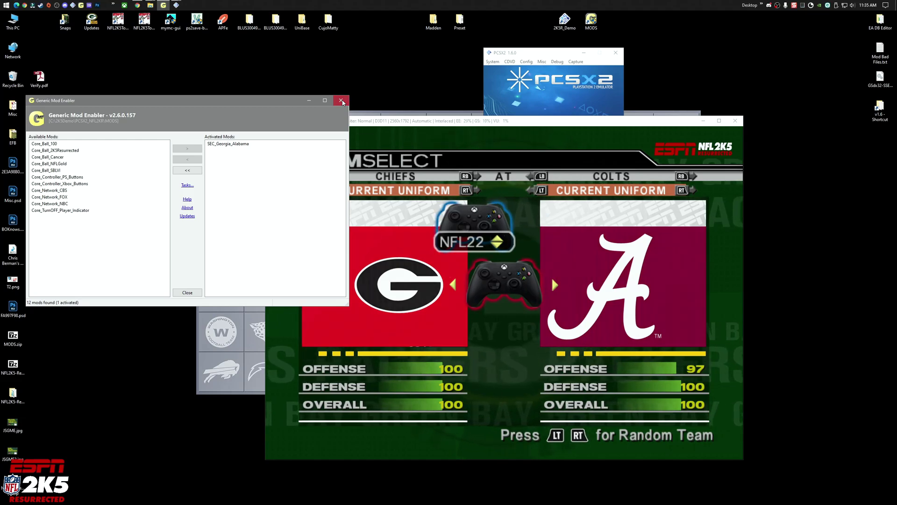
left_click(342, 101)
double_click(91, 20)
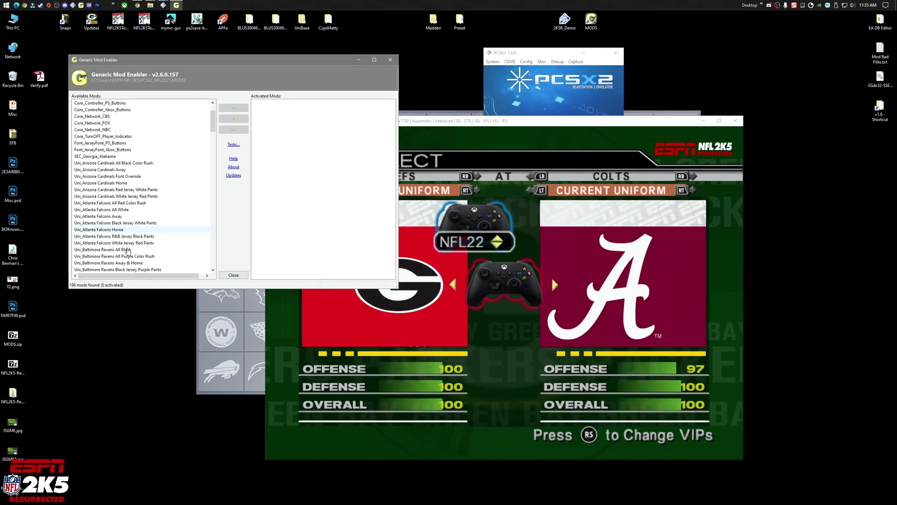
scroll(136, 236, "down", 1)
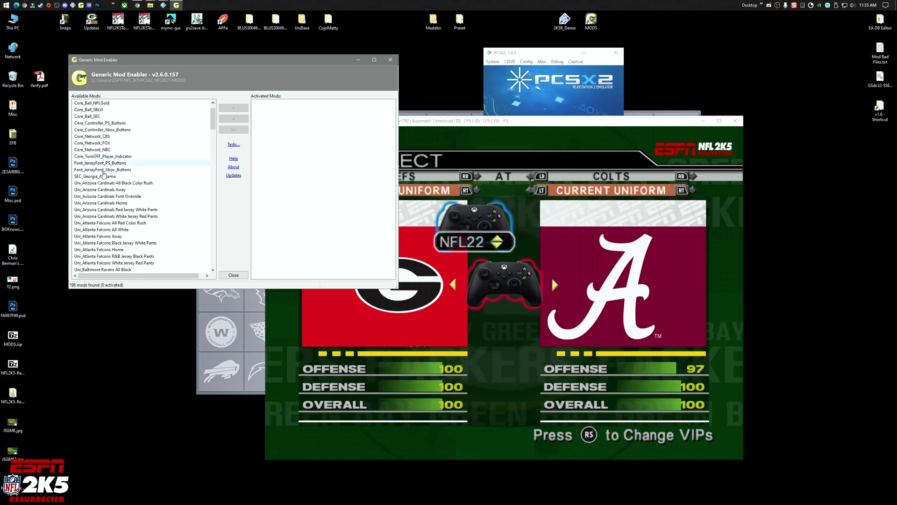
Step: Close the mod manager and start the Georgia vs Alabama game from Coach Matchup
left_click(388, 60)
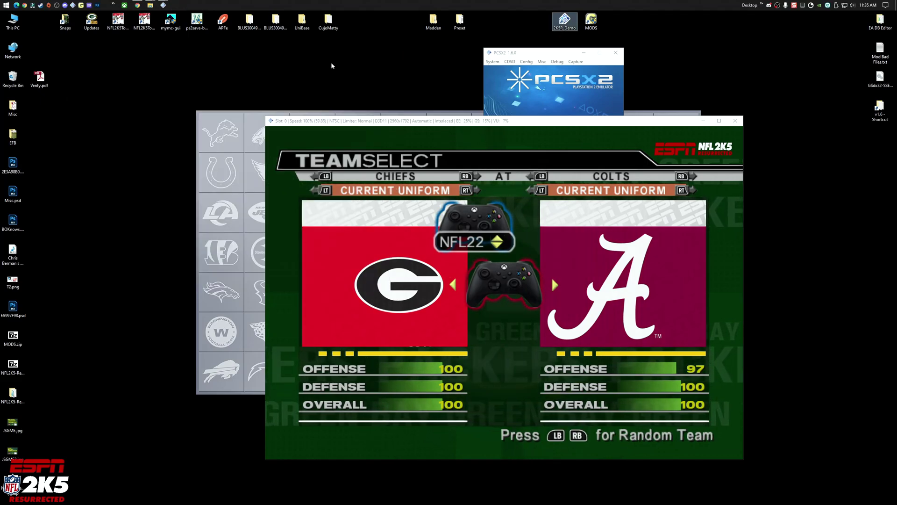
key("Return")
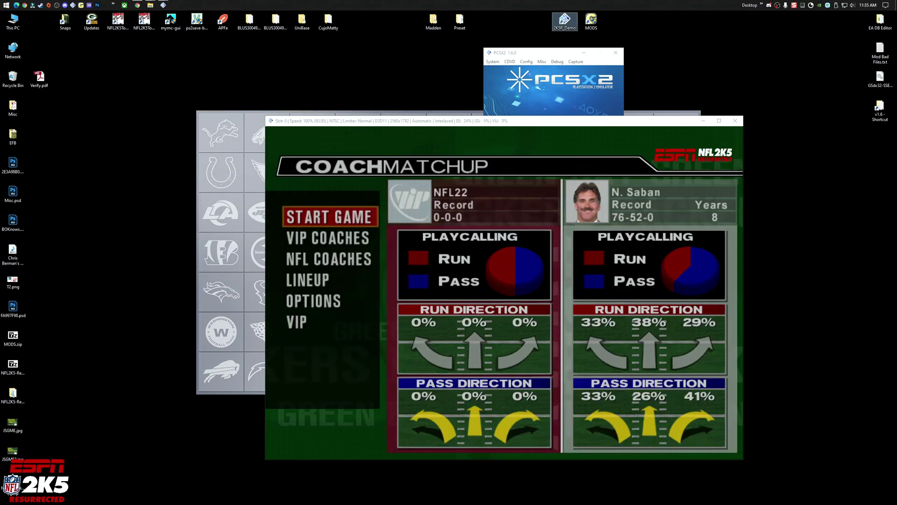
key("Return")
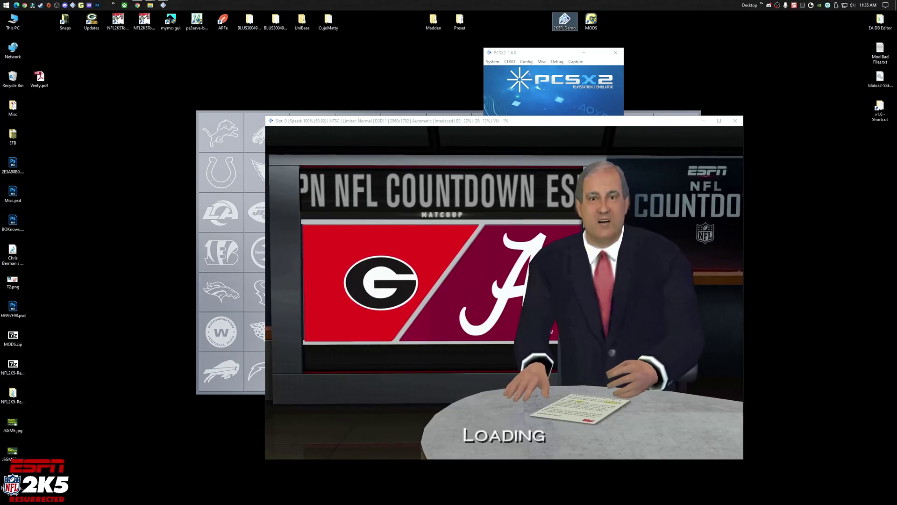